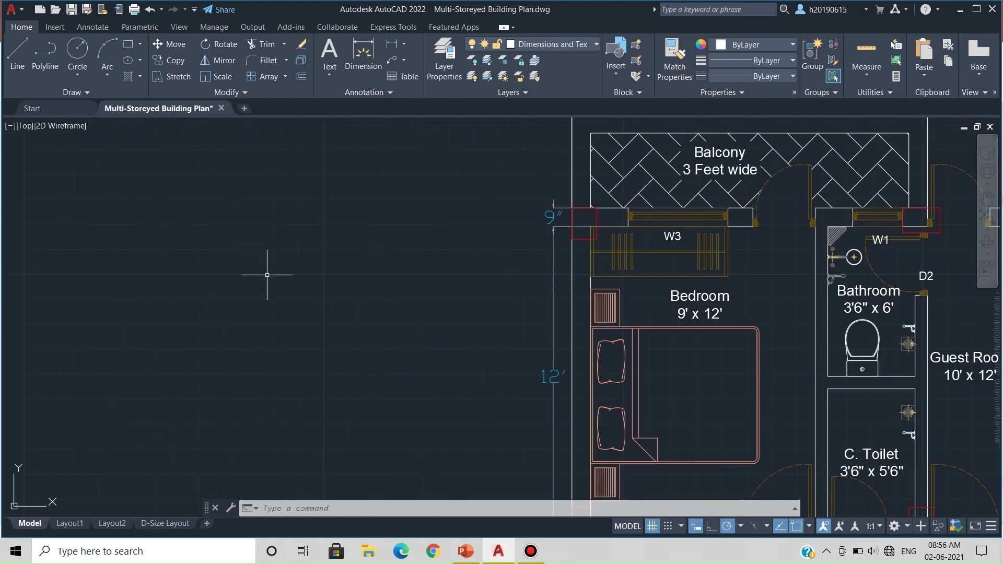
pyautogui.write('rec')
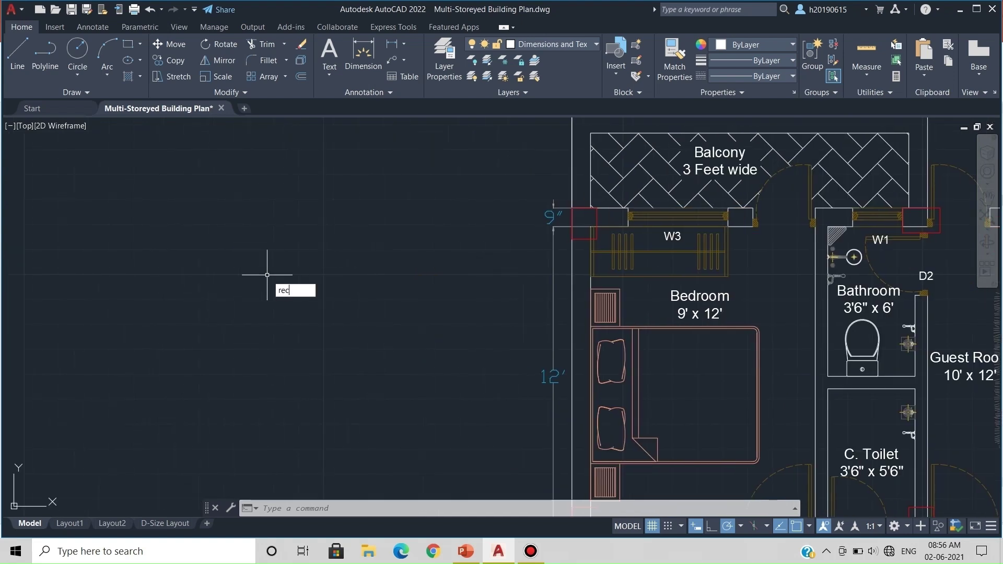
pyautogui.press('Return')
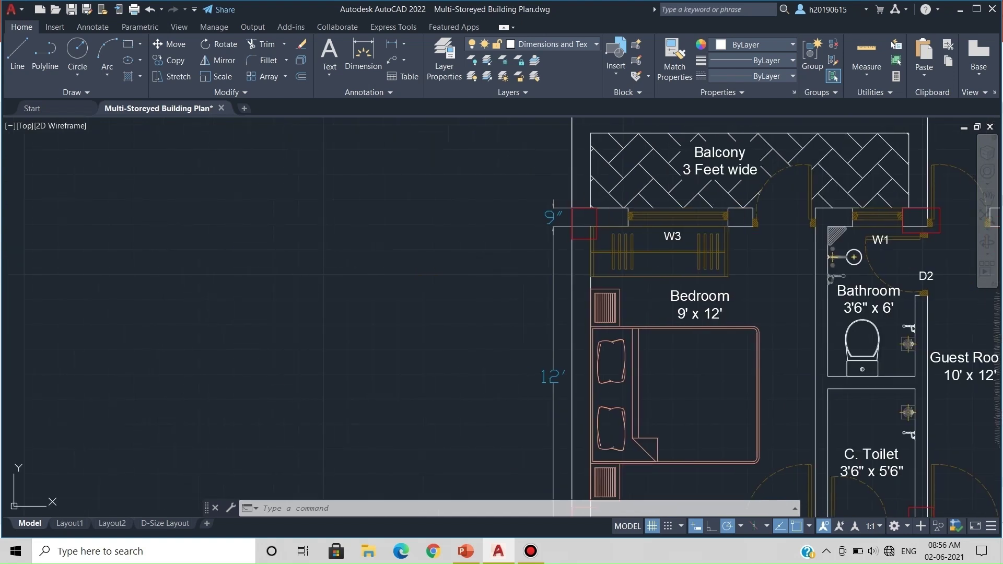
pyautogui.click(267, 275)
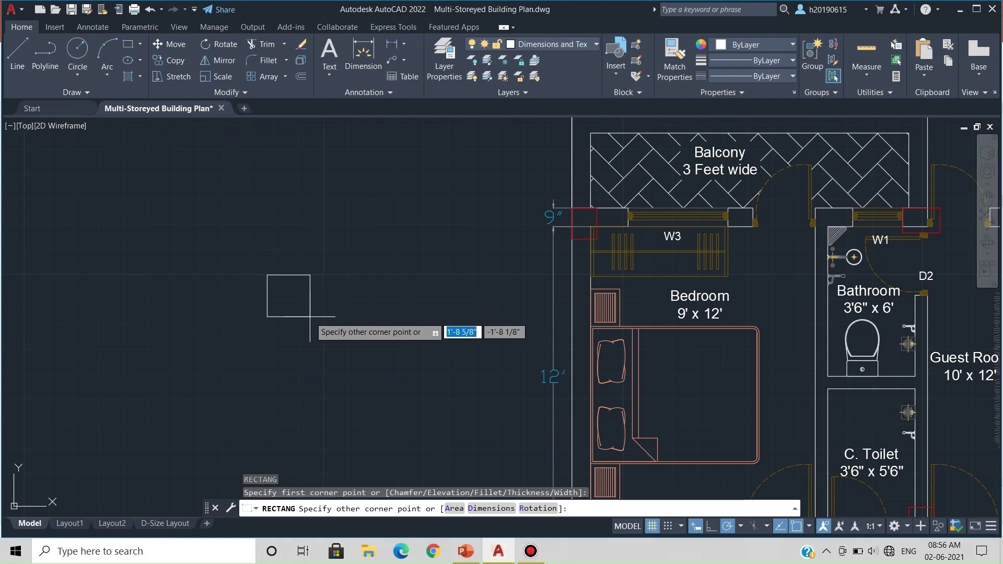
pyautogui.write("1'")
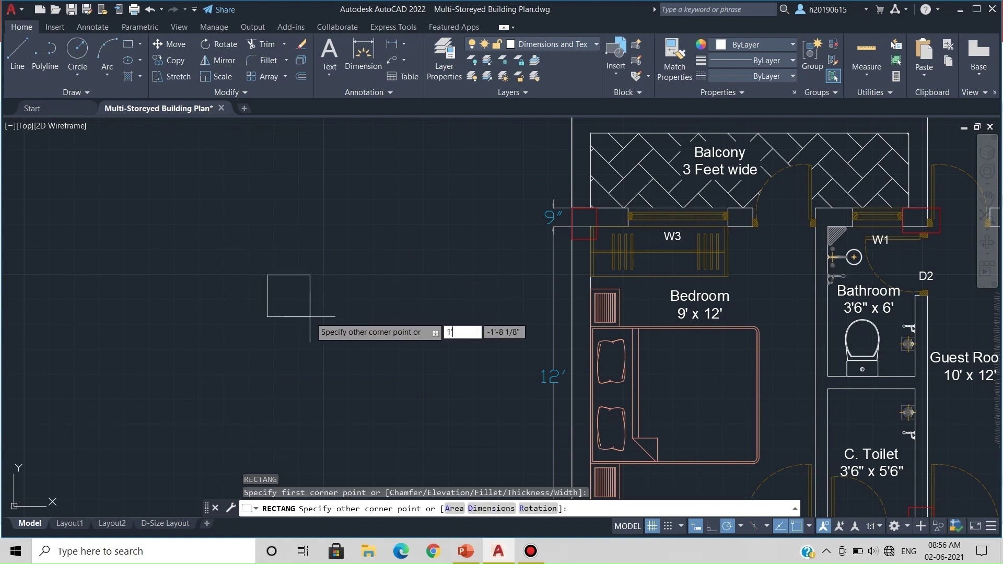
pyautogui.press('Tab')
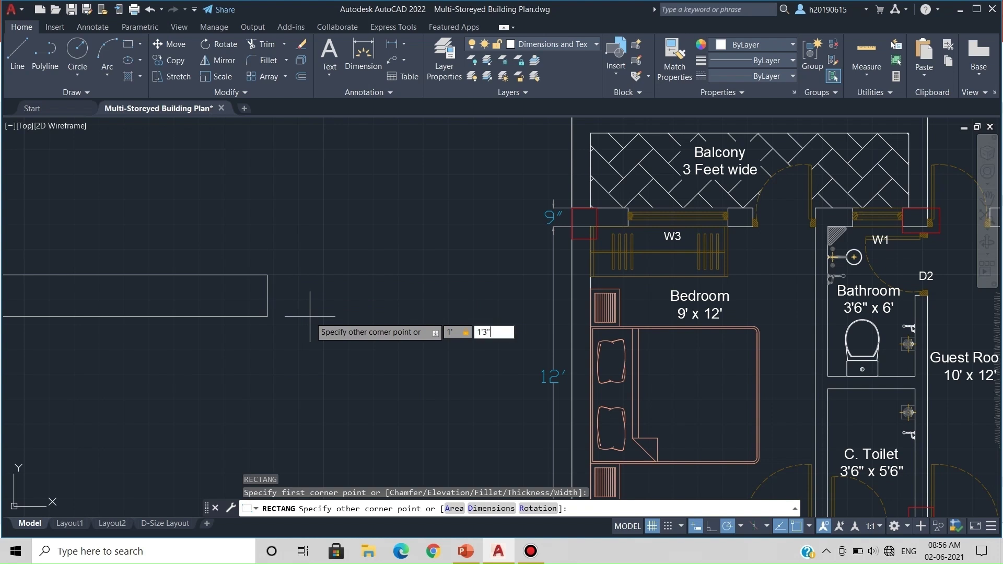
pyautogui.press('Return')
pyautogui.click(314, 278)
pyautogui.click(225, 225)
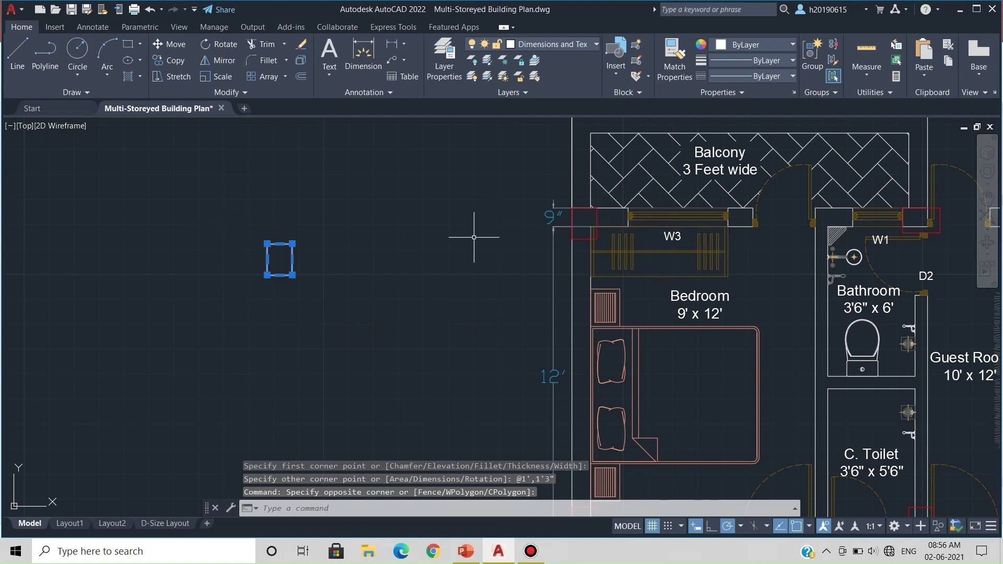
pyautogui.press('Delete')
pyautogui.scroll(-6, 472, 238)
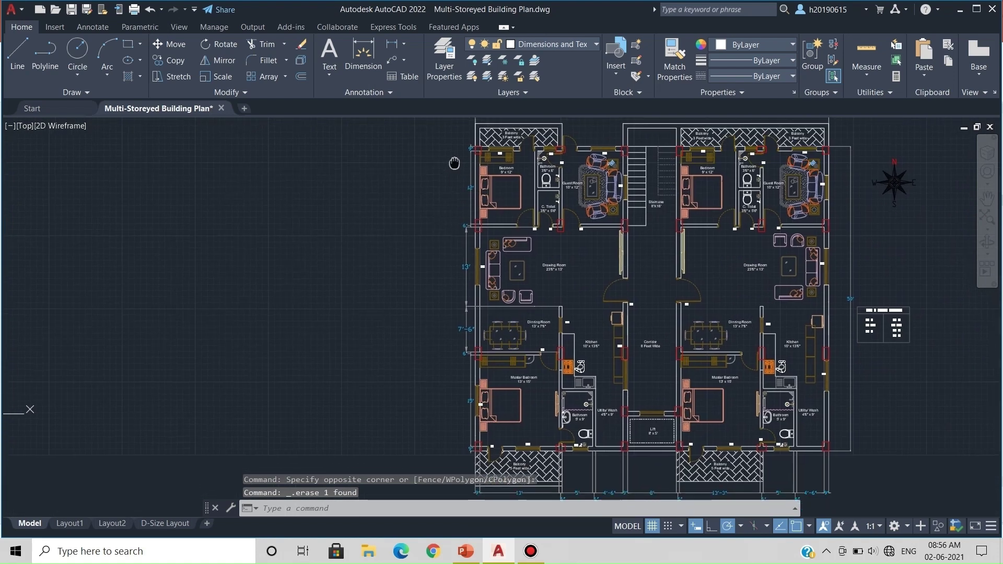
pyautogui.scroll(2, 455, 313)
pyautogui.moveTo(450, 366)
pyautogui.mouseDown(button='middle')
pyautogui.moveTo(426, 301)
pyautogui.moveTo(352, 184)
pyautogui.mouseUp(button='middle')
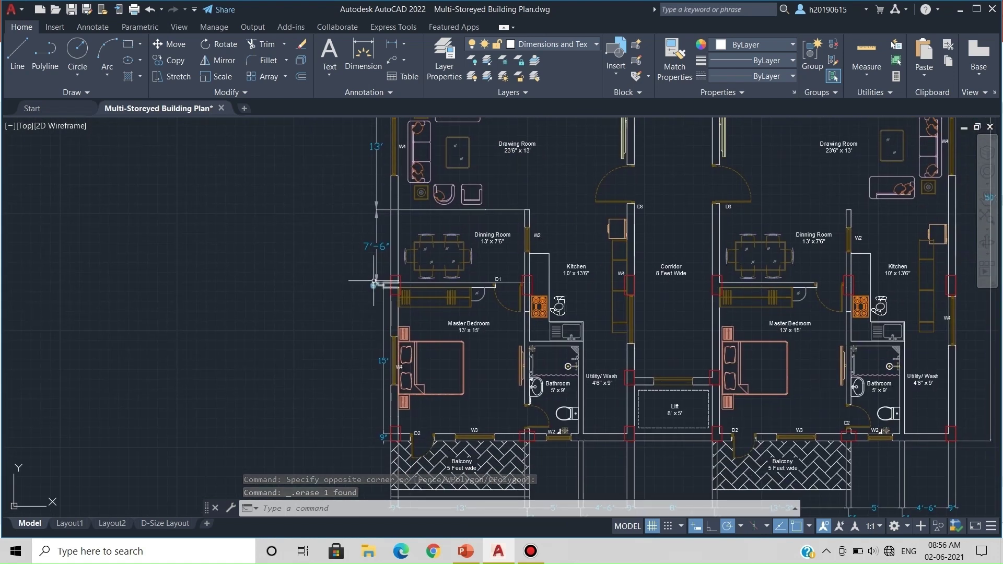
pyautogui.scroll(4, 400, 288)
pyautogui.scroll(-5, 401, 288)
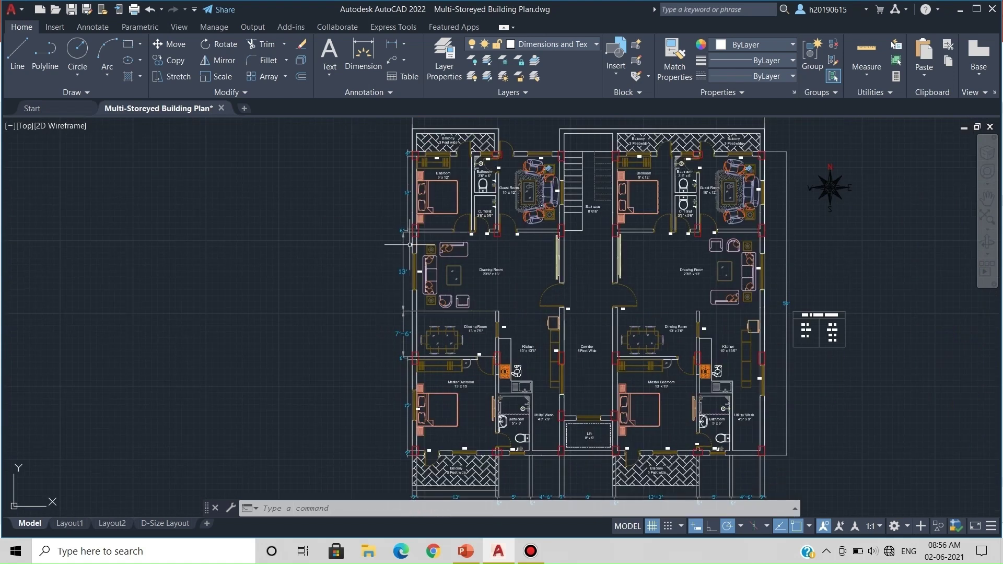
pyautogui.scroll(2, 423, 236)
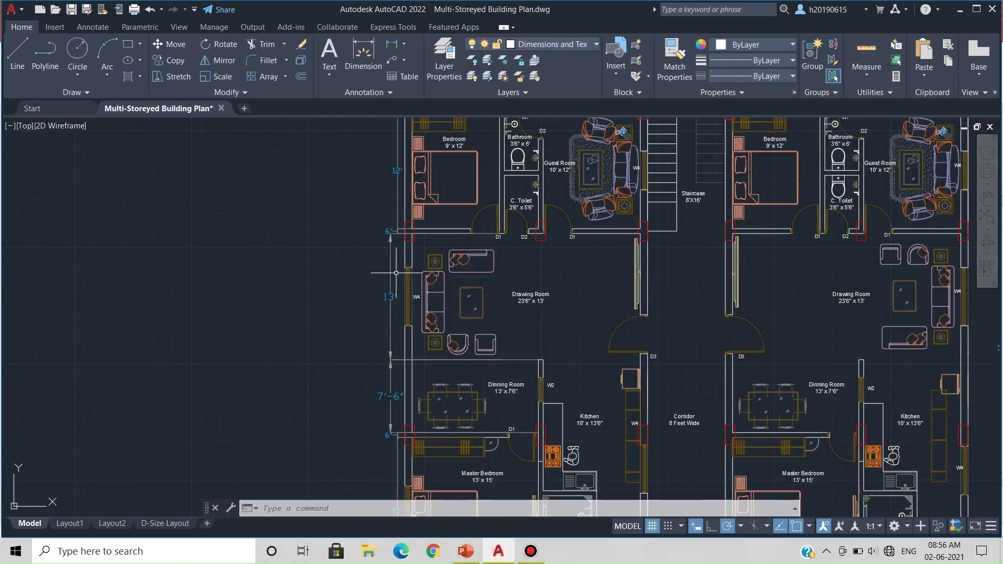
pyautogui.scroll(-2, 396, 272)
pyautogui.scroll(4, 408, 390)
pyautogui.moveTo(412, 394); pyautogui.dragTo(341, 343, button='middle')
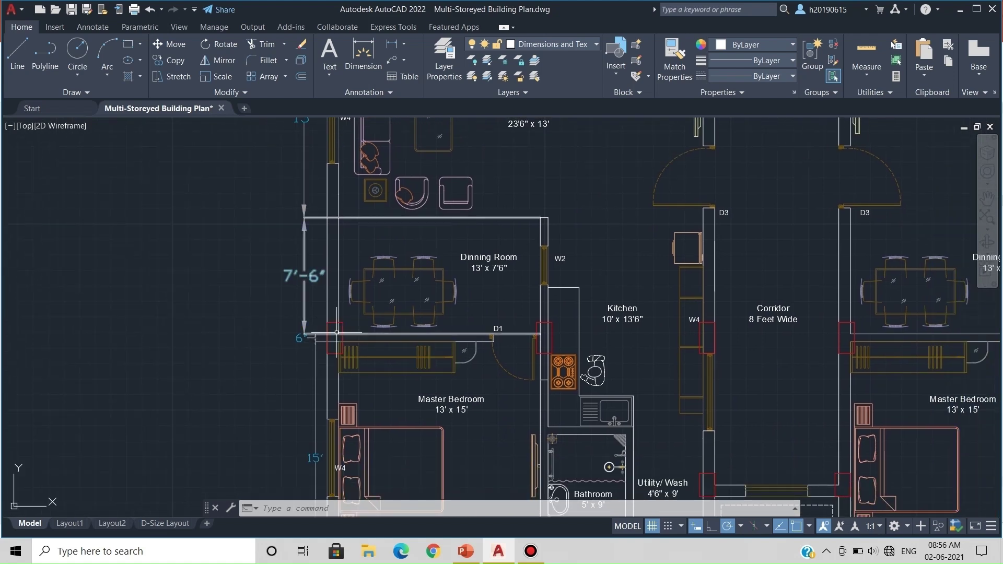
pyautogui.scroll(-2, 337, 332)
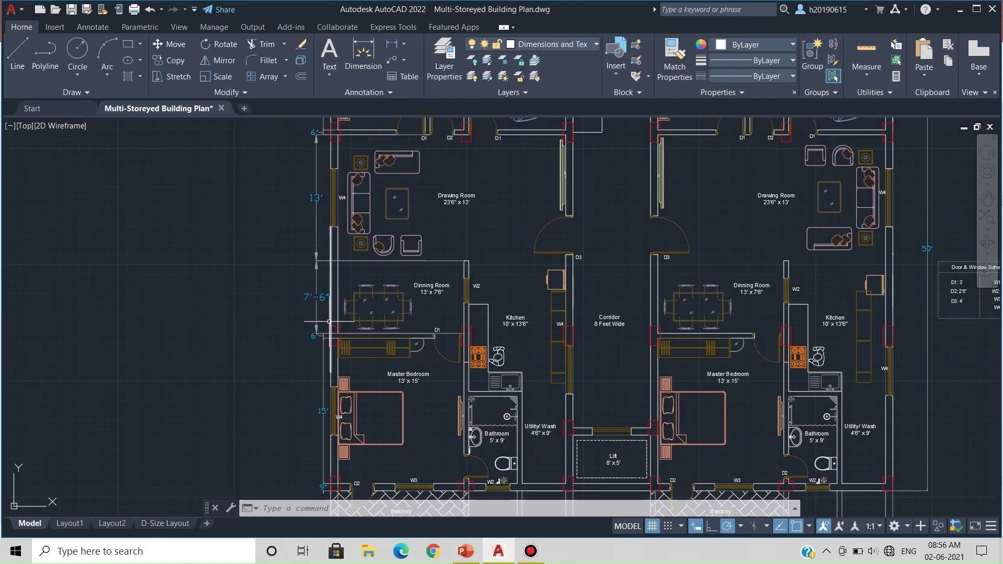
pyautogui.scroll(2, 340, 331)
pyautogui.scroll(2, 335, 330)
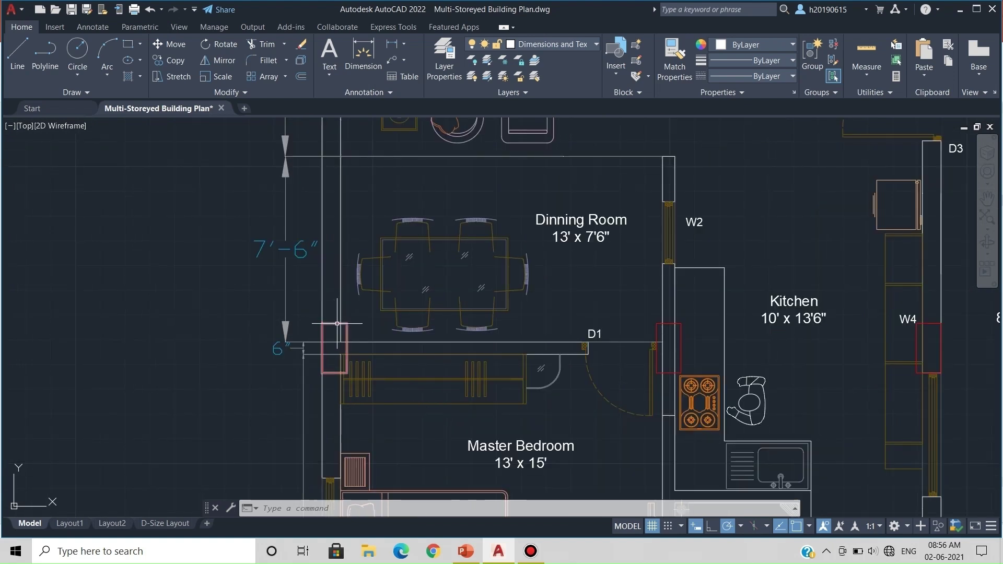
pyautogui.scroll(-5, 337, 324)
pyautogui.scroll(3, 332, 333)
pyautogui.scroll(-3, 335, 337)
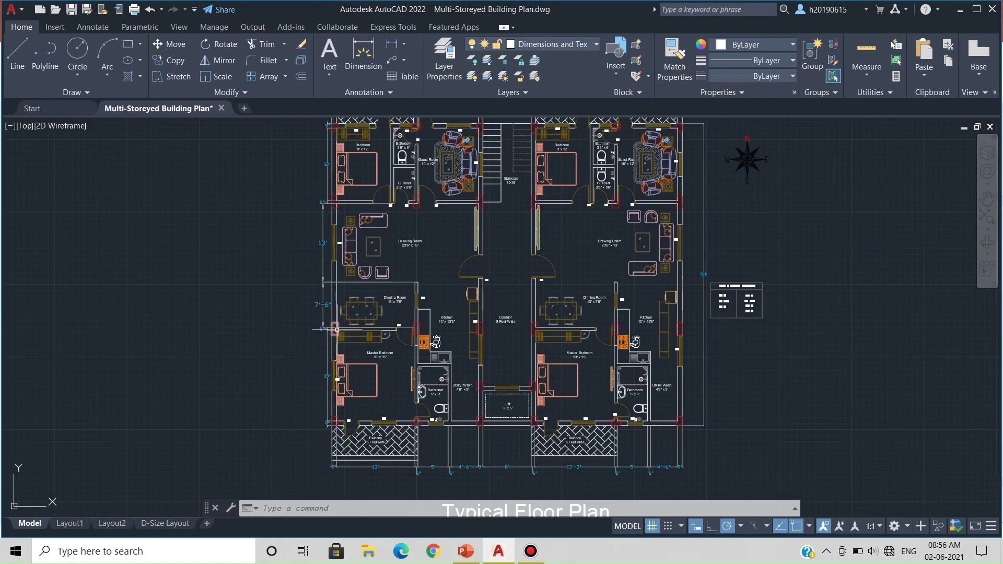
pyautogui.scroll(4, 424, 337)
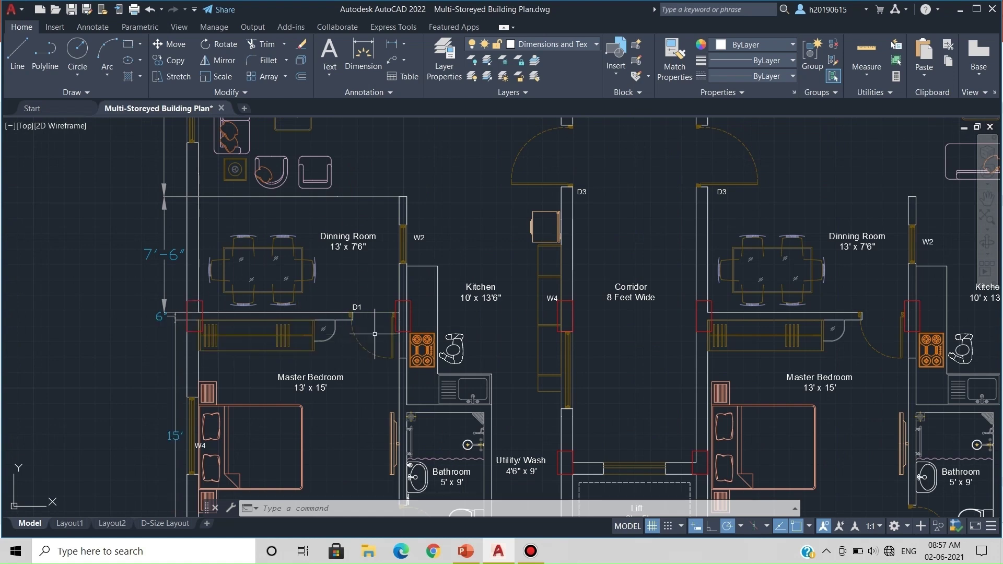
pyautogui.scroll(-2, 360, 333)
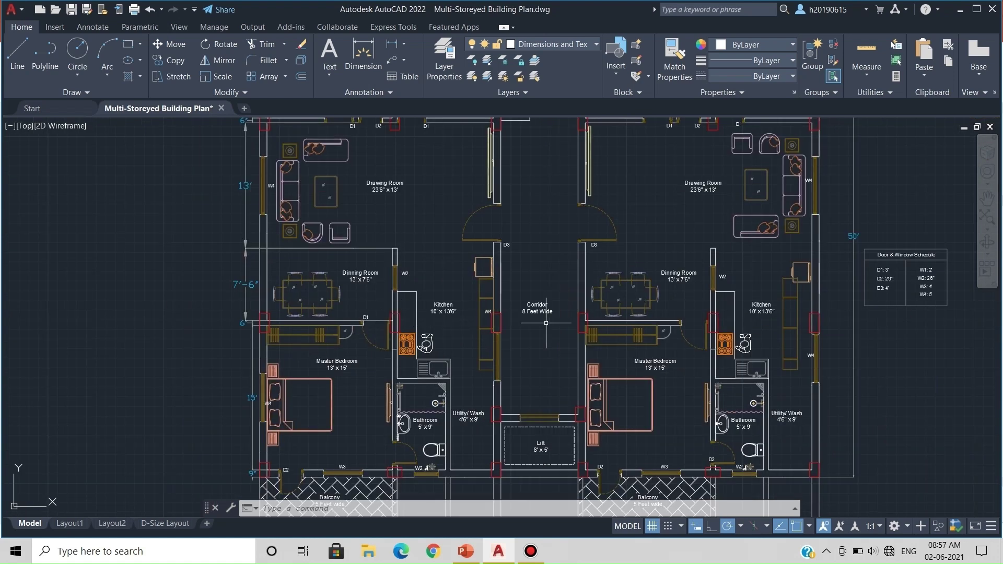
pyautogui.scroll(-5, 645, 201)
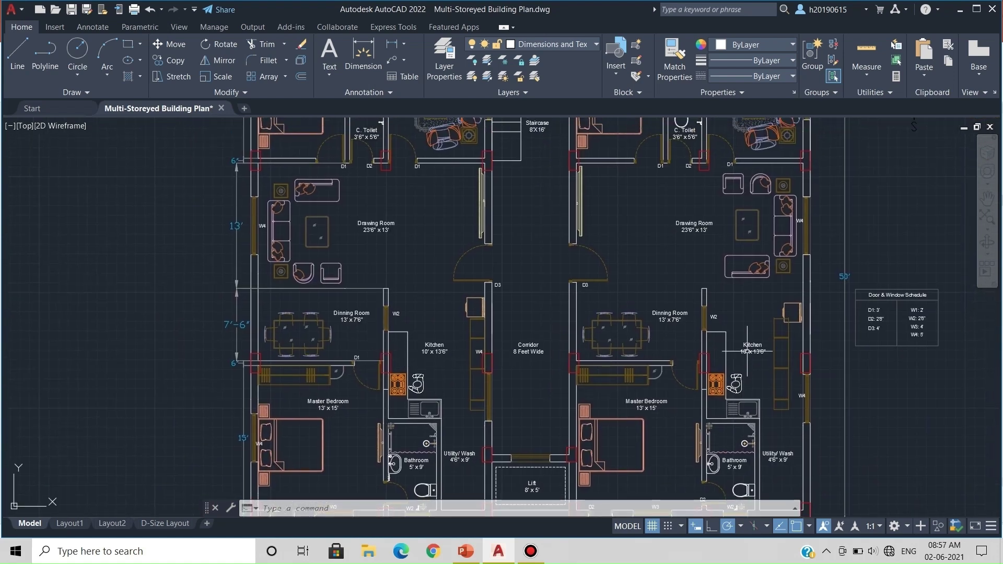
pyautogui.scroll(6, 373, 232)
pyautogui.click(433, 260)
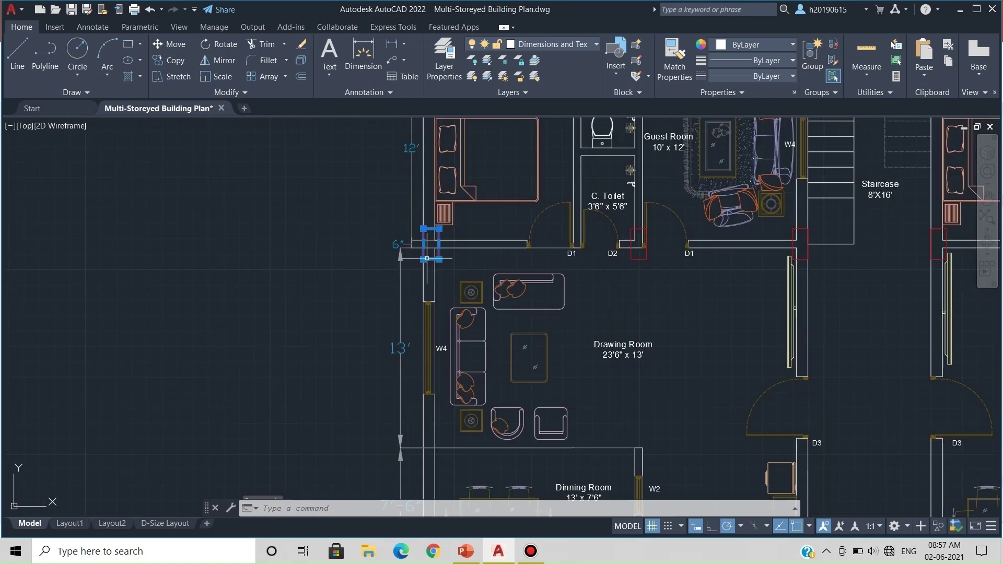
pyautogui.moveTo(642, 260); pyautogui.dragTo(417, 261, button='middle')
pyautogui.press('Escape')
pyautogui.click(581, 259)
pyautogui.press('Escape')
pyautogui.scroll(4, 627, 274)
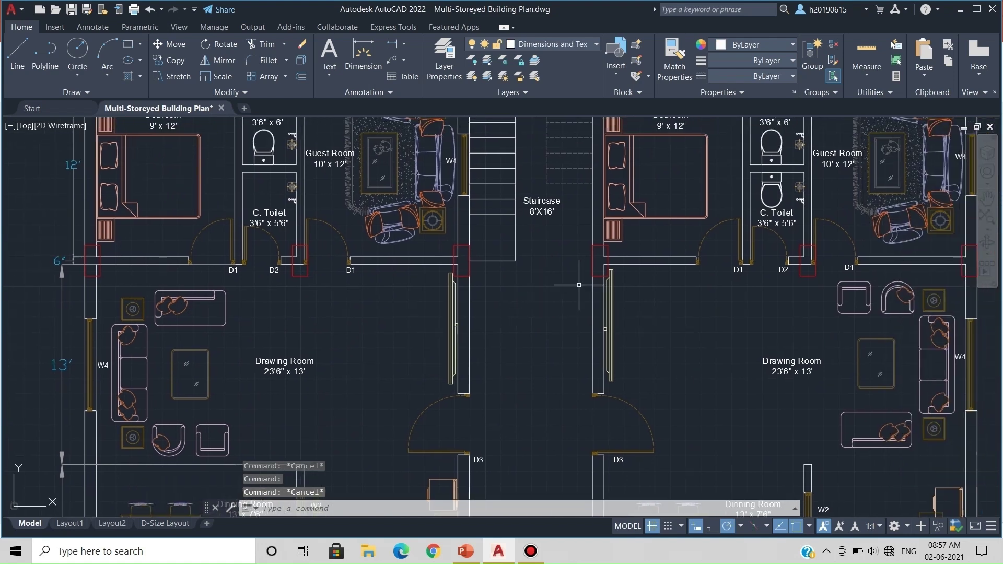
pyautogui.click(602, 274)
pyautogui.scroll(-5, 679, 293)
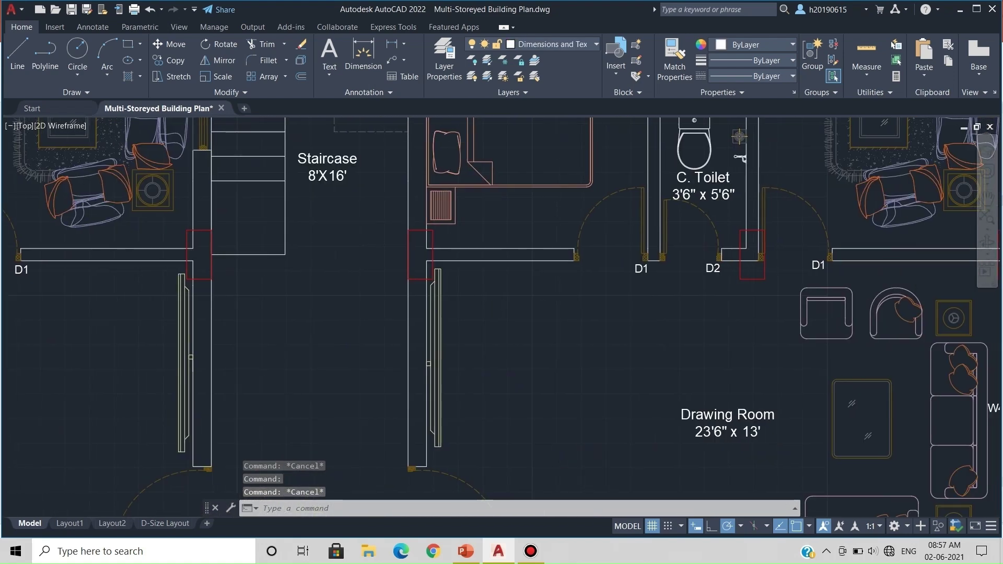
pyautogui.scroll(3, 612, 296)
pyautogui.scroll(-2, 610, 295)
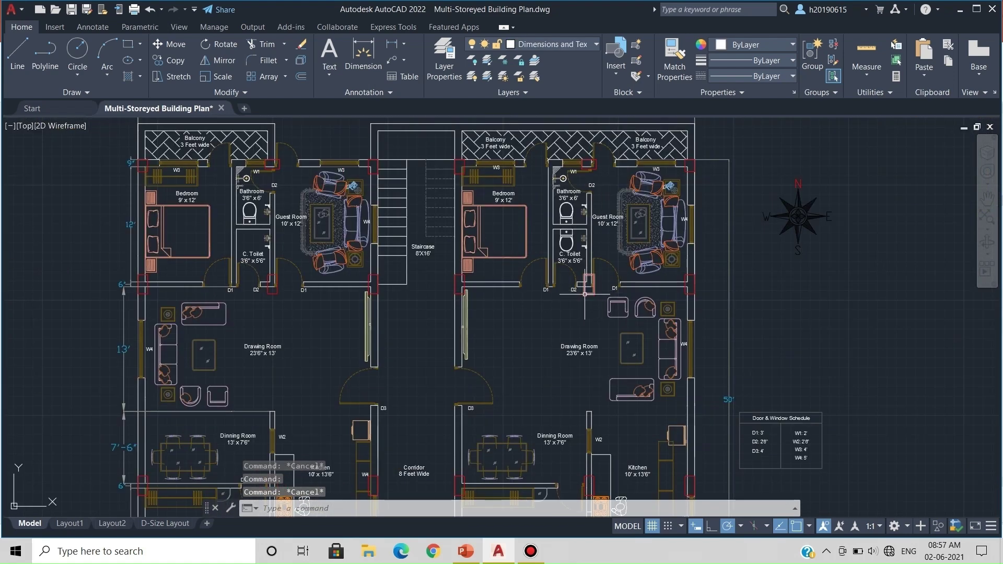
pyautogui.click(584, 294)
pyautogui.moveTo(240, 193); pyautogui.dragTo(243, 215, button='middle')
pyautogui.scroll(4, 376, 186)
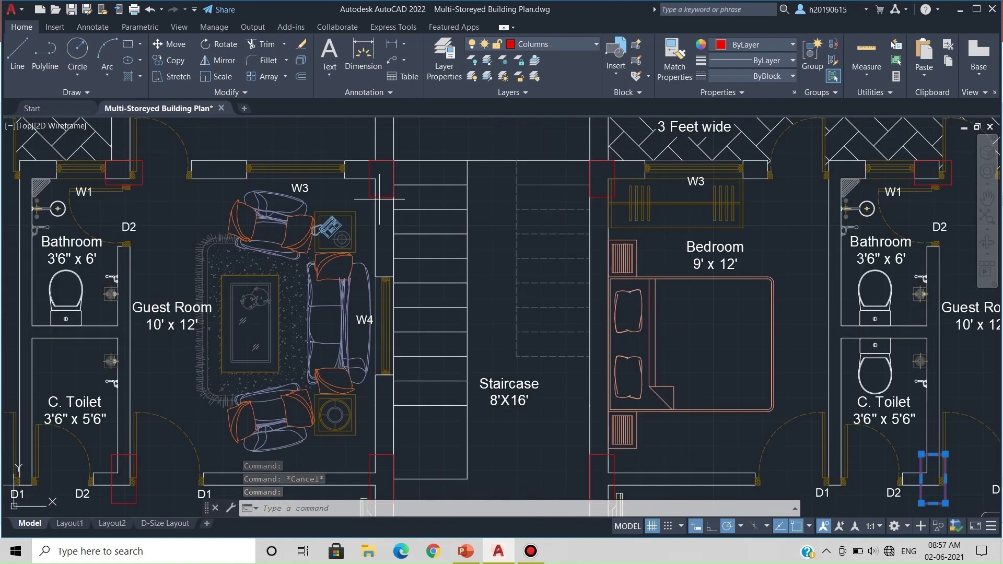
pyautogui.click(384, 198)
pyautogui.click(386, 197)
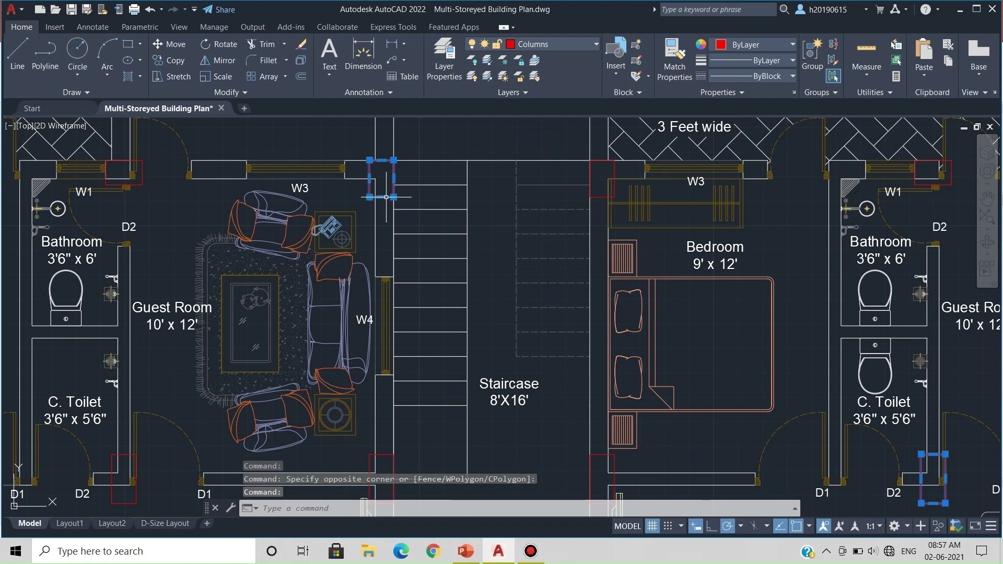
pyautogui.click(590, 188)
pyautogui.press('Escape')
pyautogui.scroll(-2, 188, 192)
pyautogui.scroll(4, 185, 191)
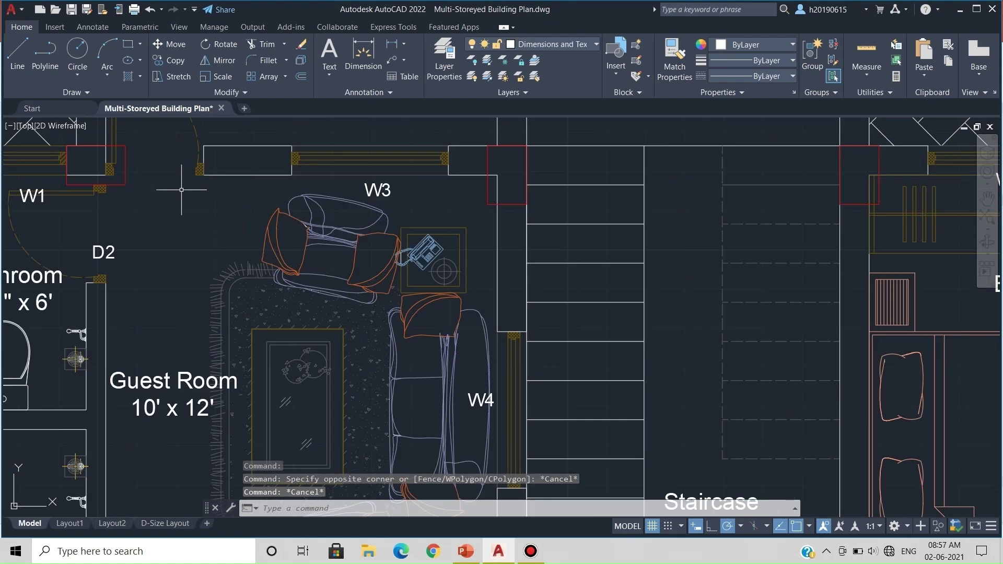
pyautogui.moveTo(110, 177); pyautogui.dragTo(274, 245, button='middle')
pyautogui.click(253, 213)
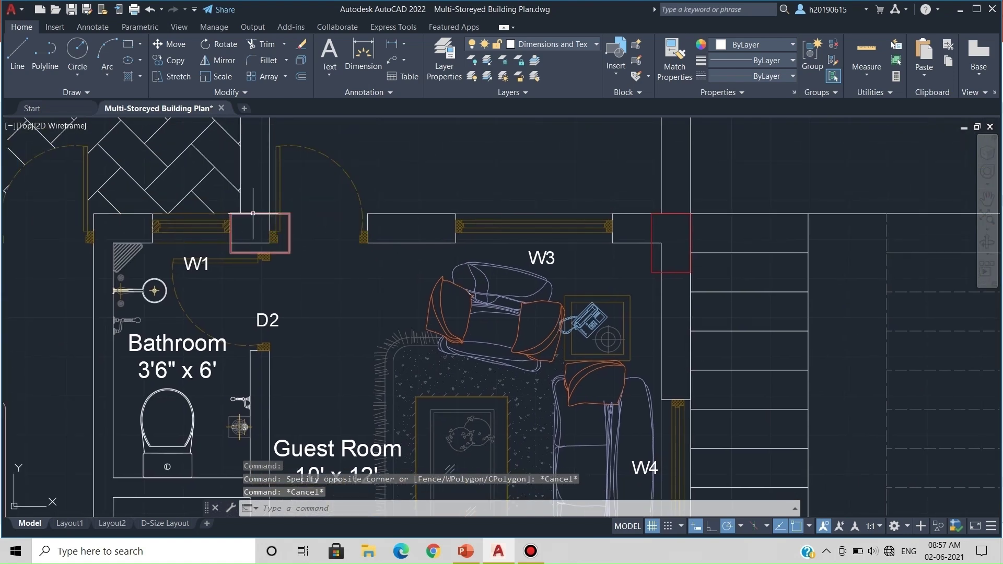
pyautogui.scroll(4, 251, 231)
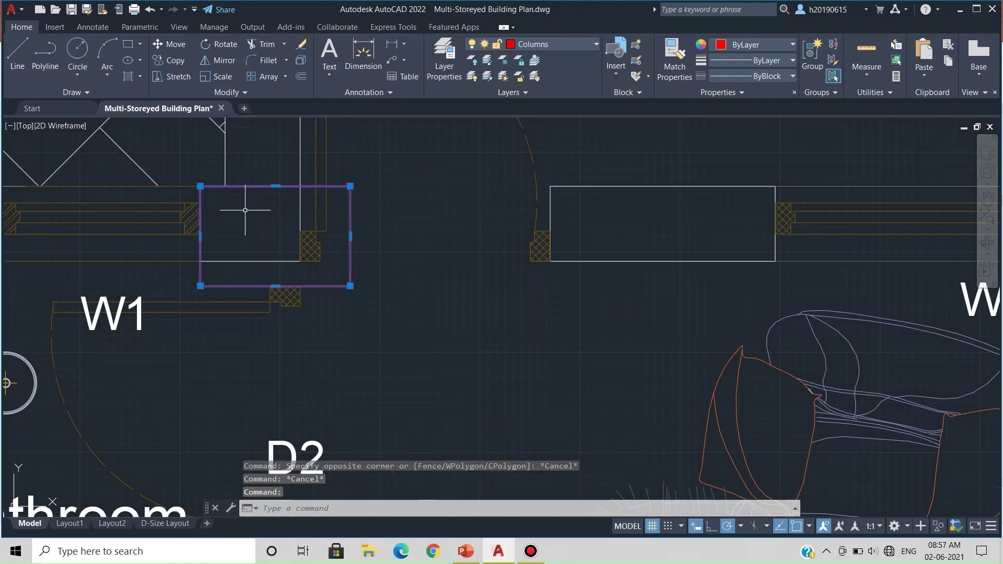
pyautogui.scroll(-4, 242, 219)
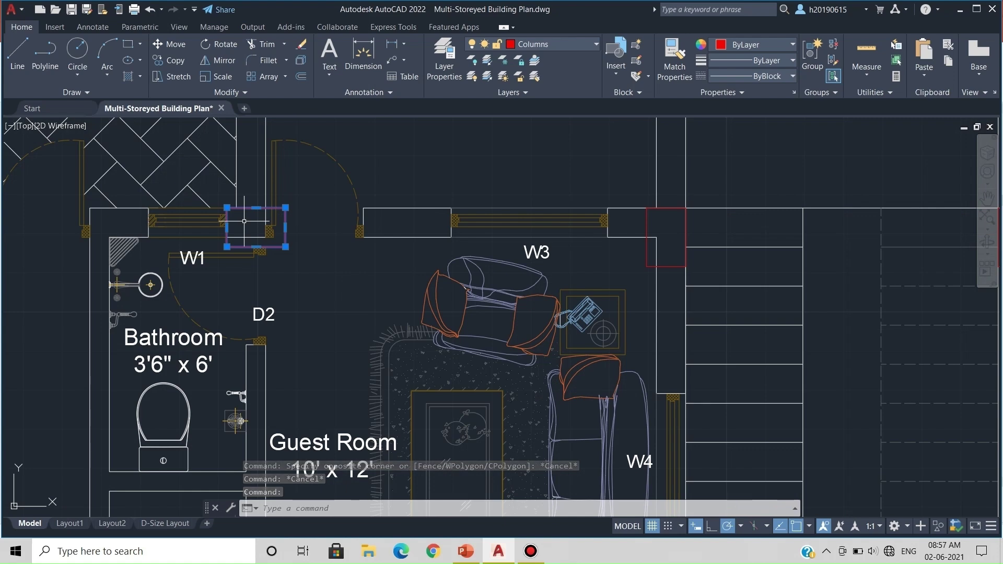
pyautogui.press('Escape')
pyautogui.scroll(-5, 252, 225)
pyautogui.scroll(5, 276, 256)
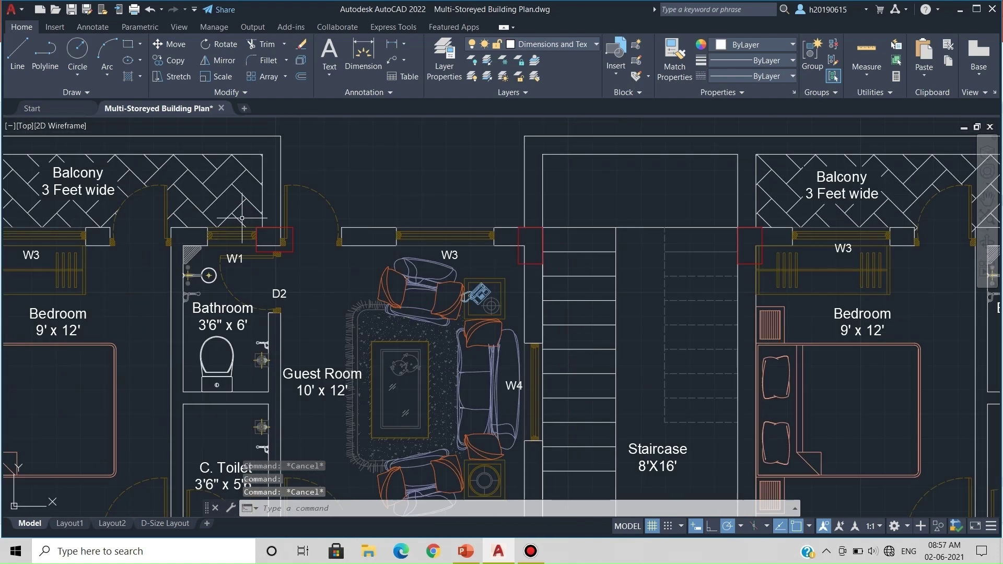
pyautogui.scroll(2, 276, 256)
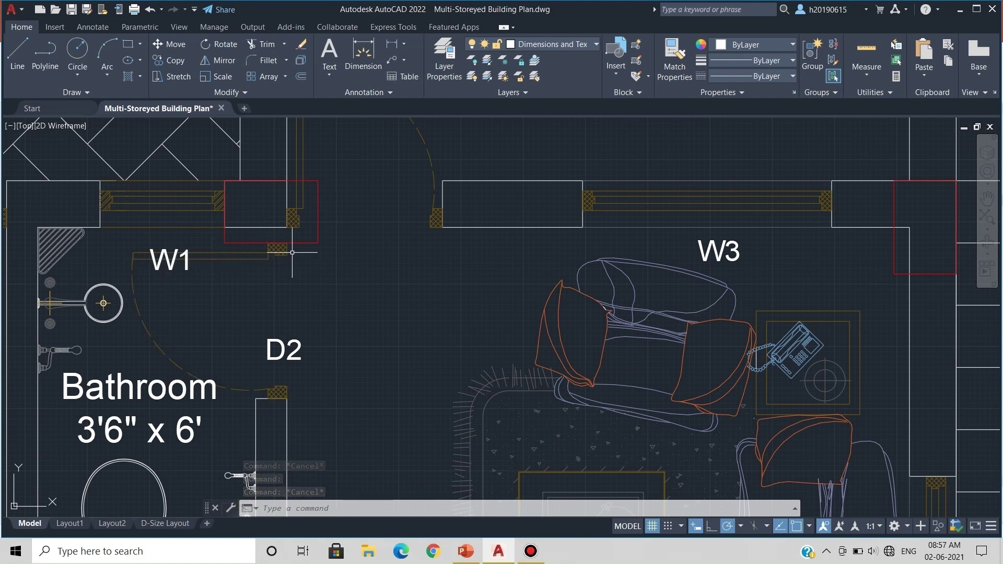
pyautogui.scroll(-10, 261, 204)
pyautogui.scroll(-2, 275, 206)
pyautogui.moveTo(274, 206); pyautogui.dragTo(274, 128, button='middle')
pyautogui.scroll(8, 359, 354)
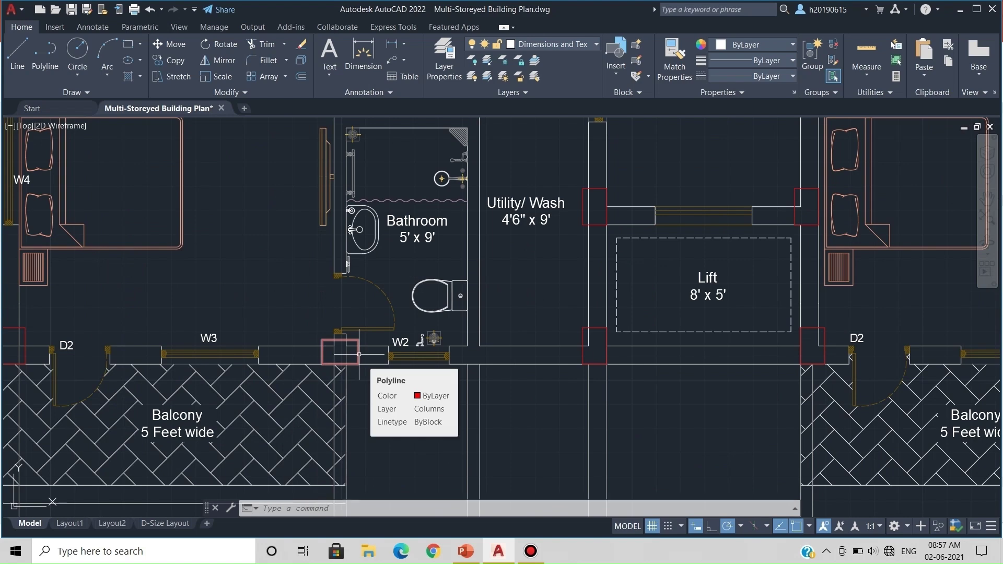
pyautogui.scroll(-4, 519, 354)
pyautogui.scroll(4, 550, 314)
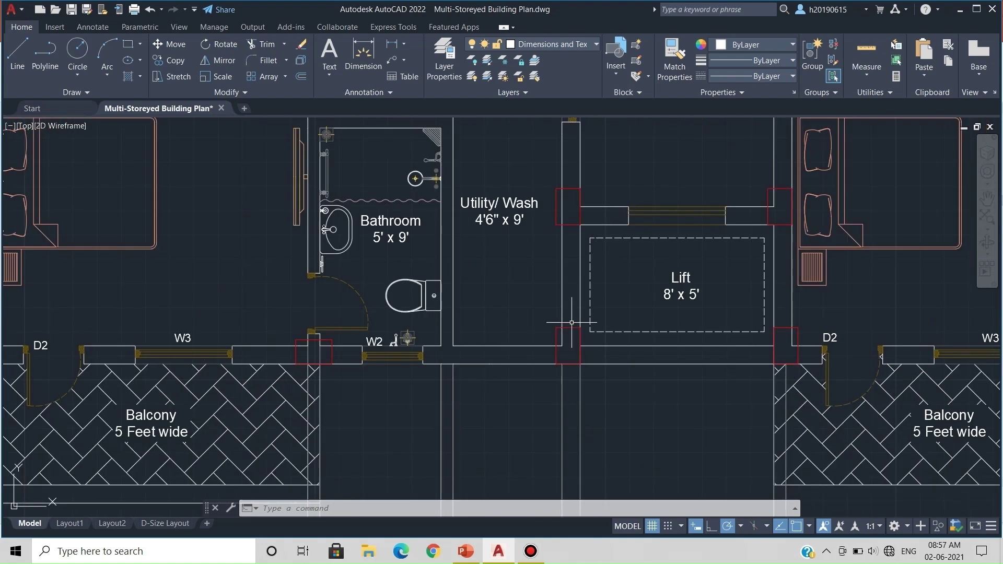
pyautogui.scroll(-3, 573, 290)
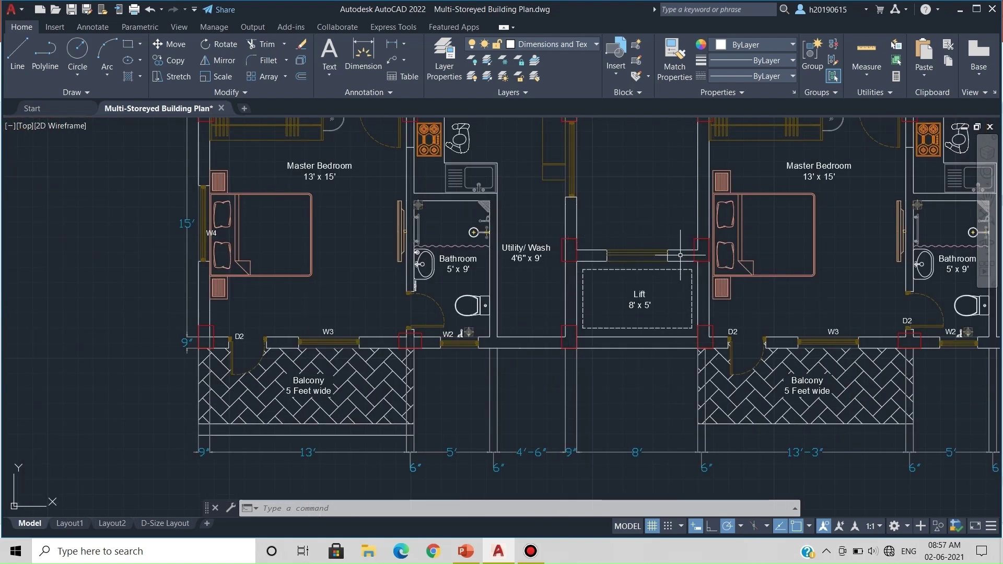
pyautogui.scroll(-2, 593, 244)
pyautogui.scroll(2, 409, 301)
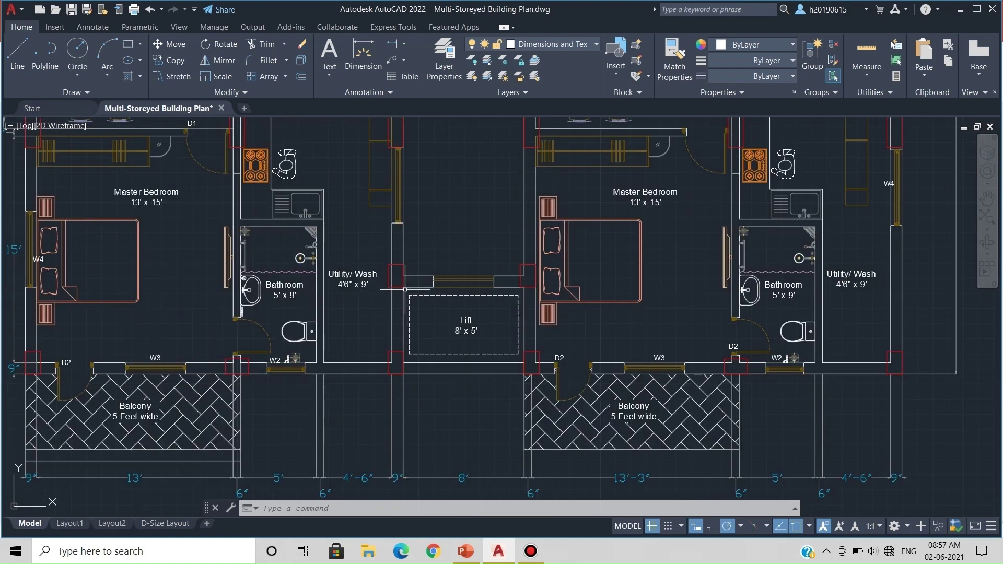
pyautogui.scroll(2, 415, 292)
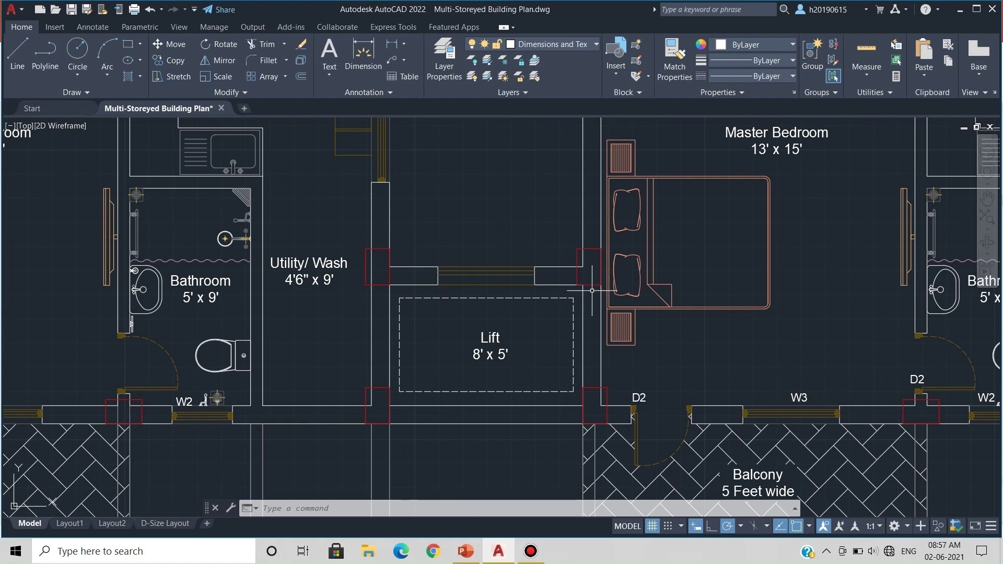
pyautogui.scroll(-5, 596, 431)
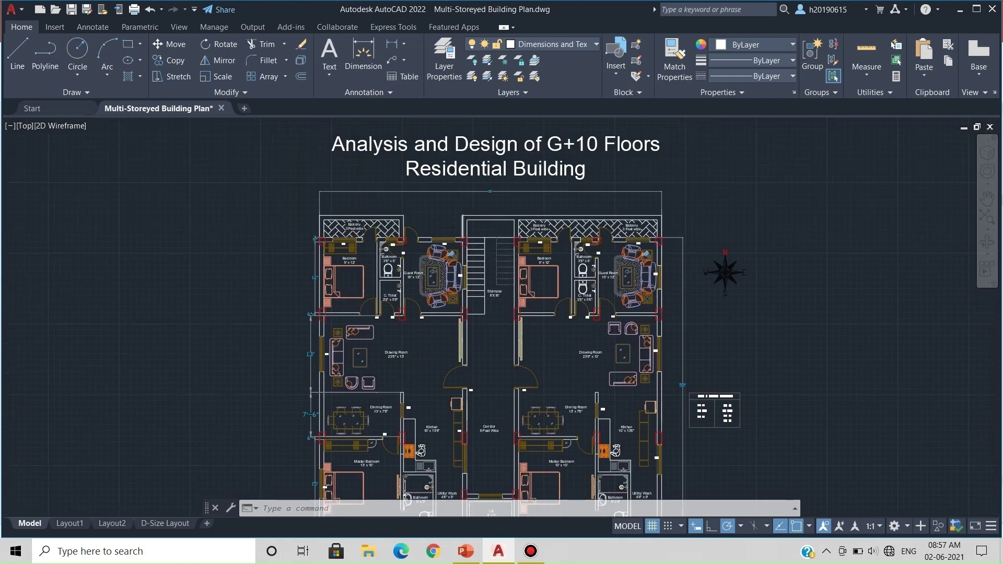
pyautogui.scroll(4, 462, 255)
pyautogui.scroll(-4, 462, 255)
pyautogui.scroll(3, 464, 228)
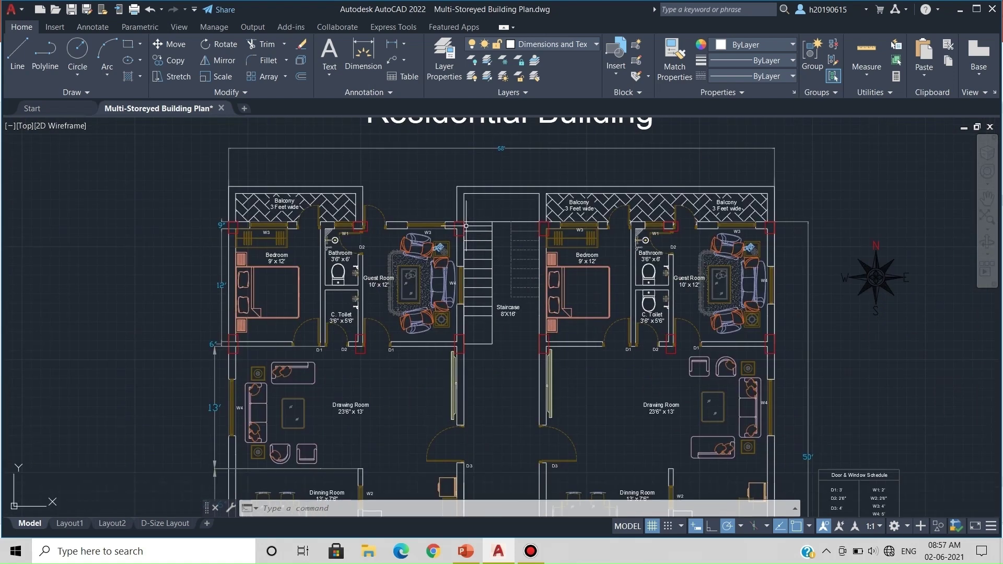
pyautogui.scroll(-4, 464, 228)
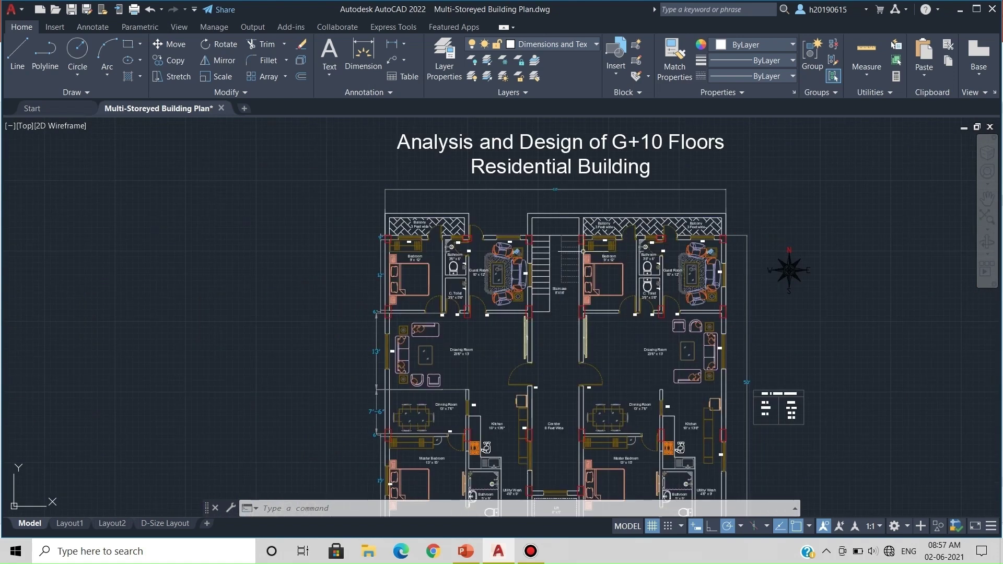
pyautogui.scroll(4, 669, 243)
pyautogui.scroll(-4, 521, 289)
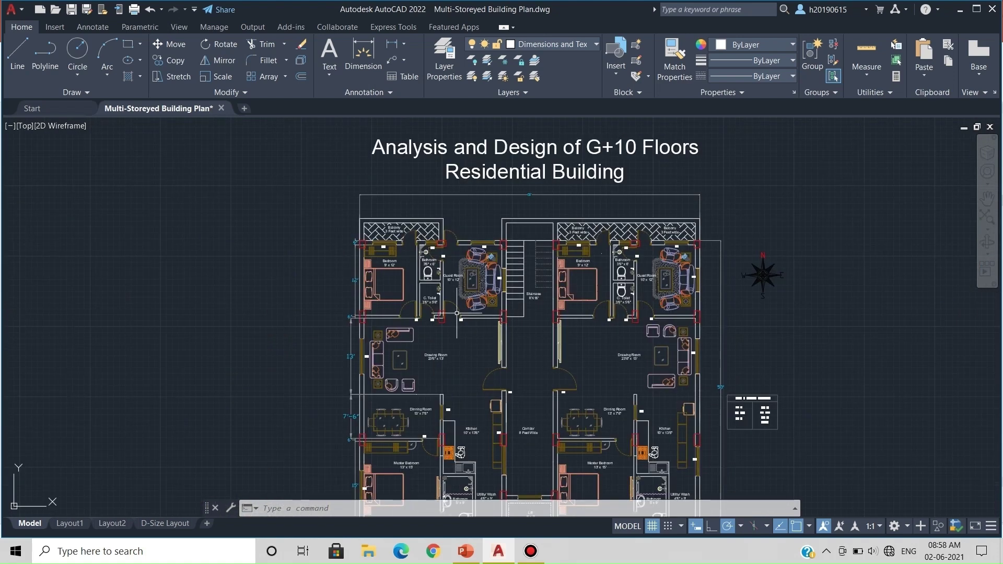
pyautogui.scroll(-2, 438, 303)
pyautogui.scroll(4, 373, 209)
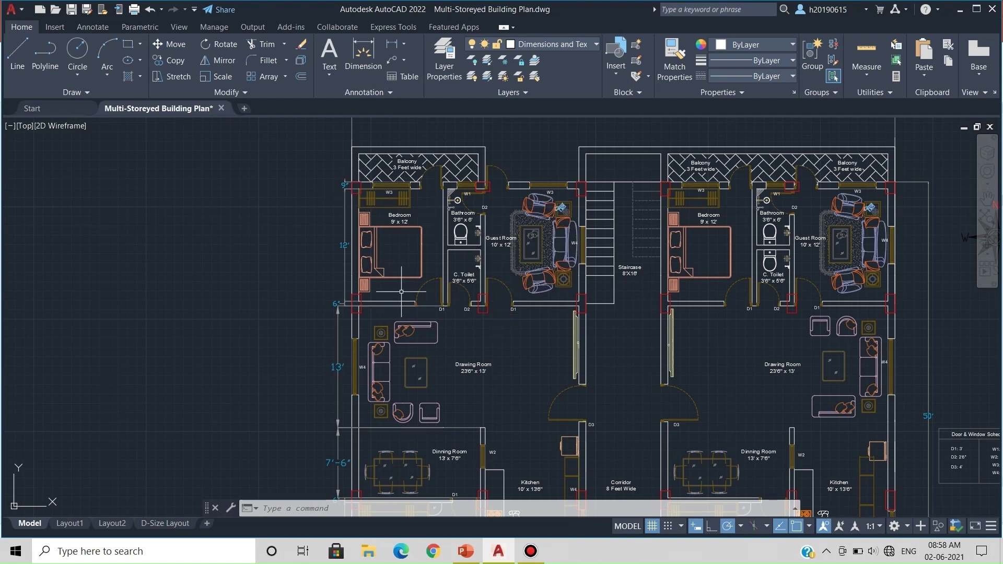
pyautogui.scroll(4, 492, 307)
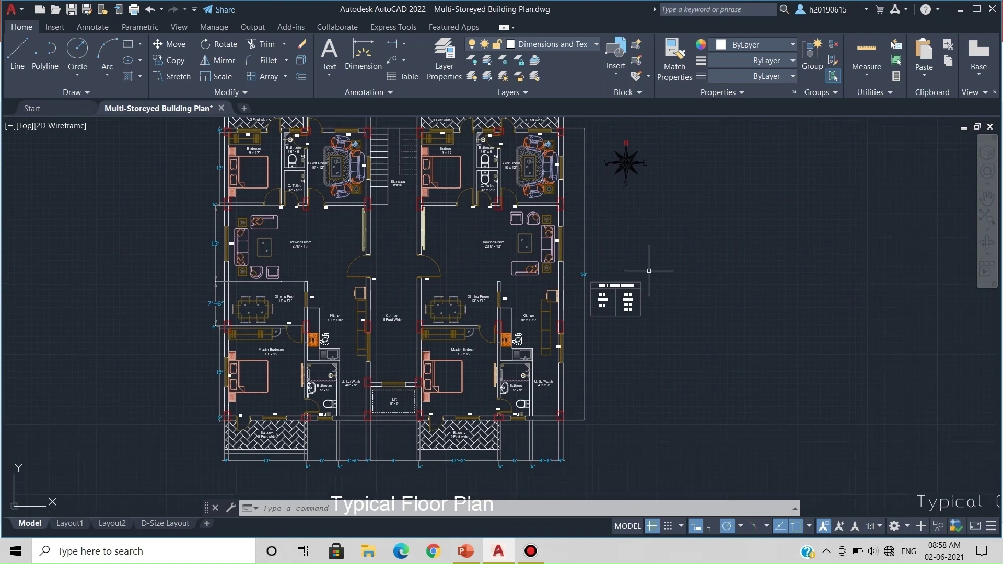
# Step: Use Quick Select with Layer = Columns to pick all 26 column objects
pyautogui.rightClick(726, 234)
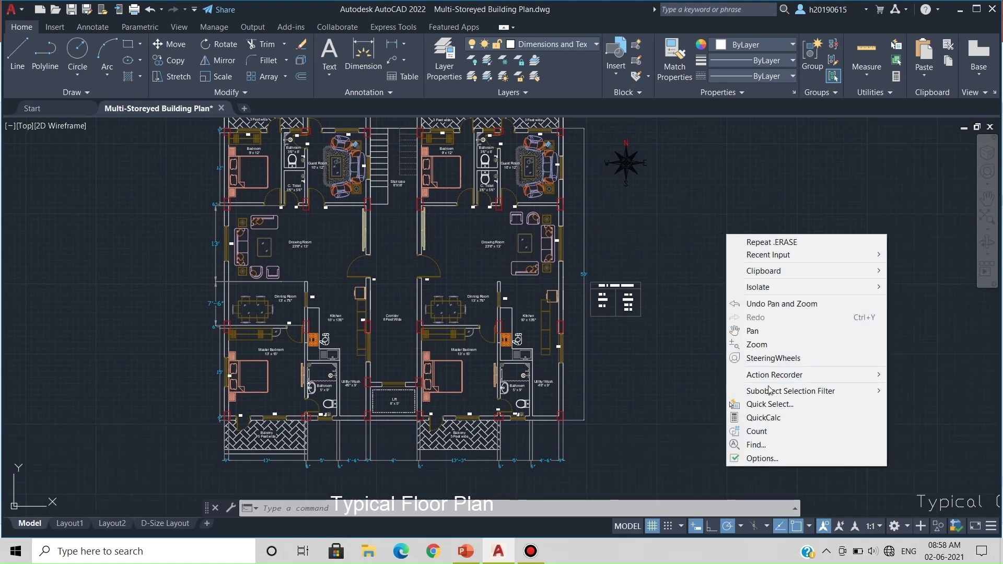
pyautogui.click(780, 405)
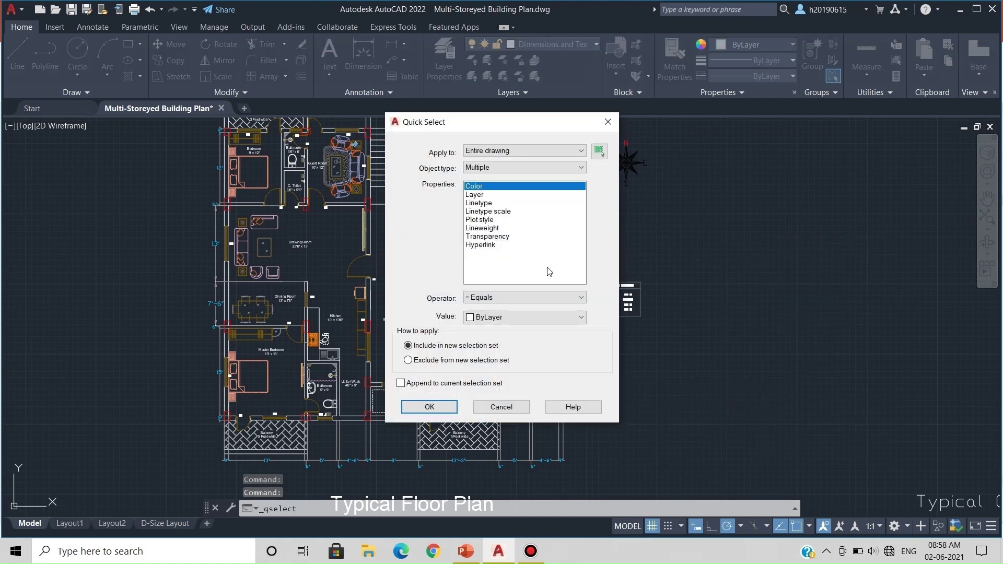
pyautogui.click(486, 195)
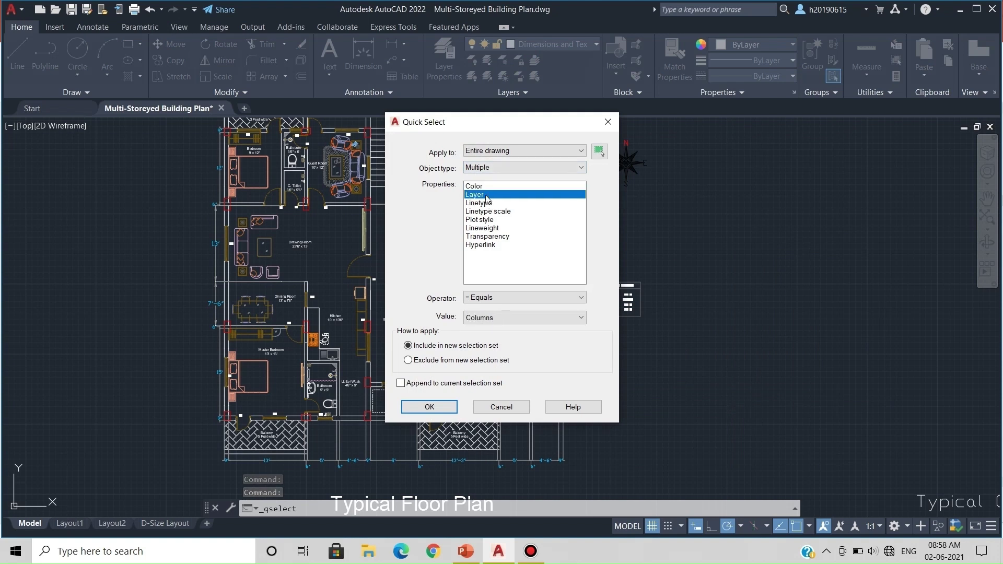
pyautogui.click(489, 319)
pyautogui.click(499, 339)
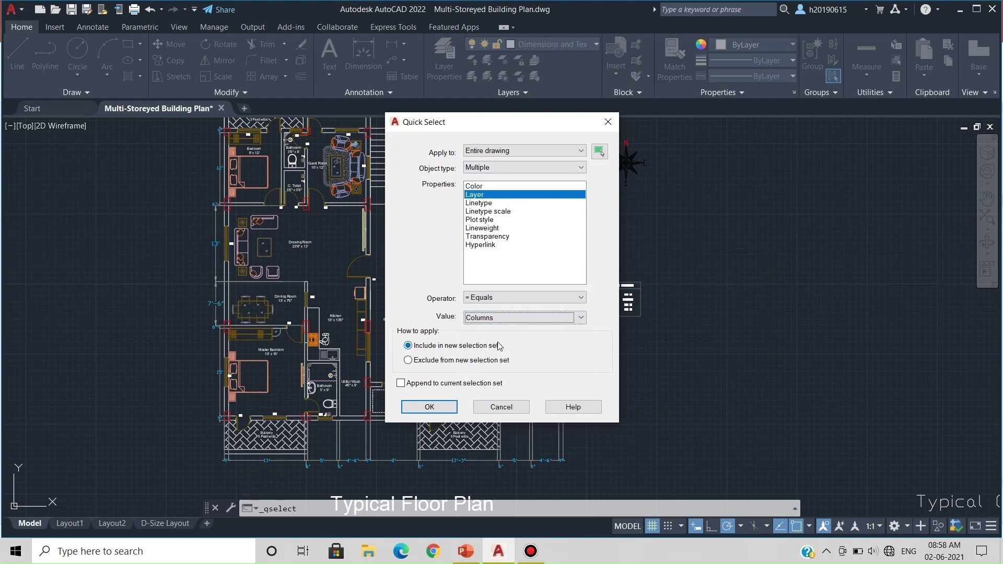
pyautogui.click(429, 407)
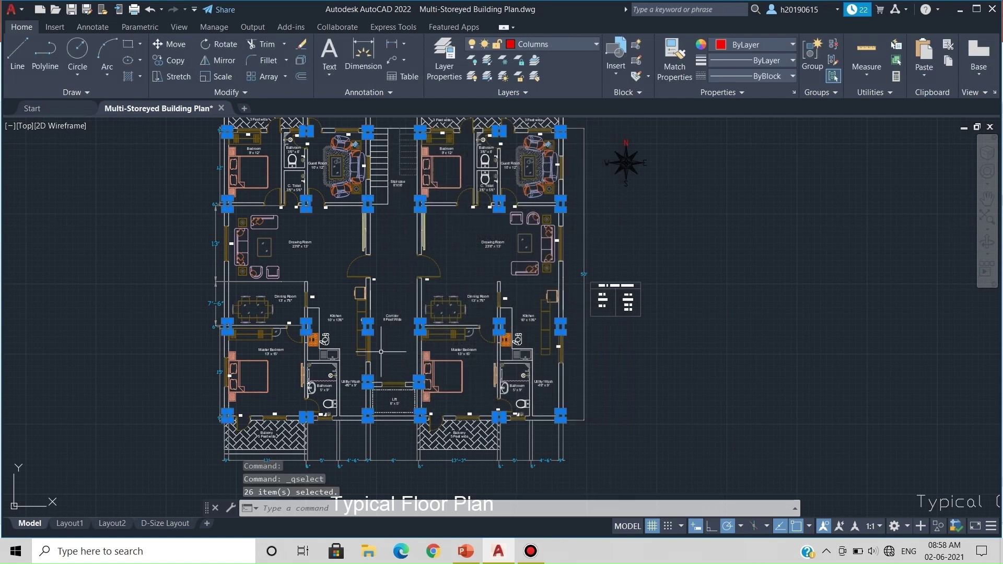
pyautogui.scroll(-2, 385, 357)
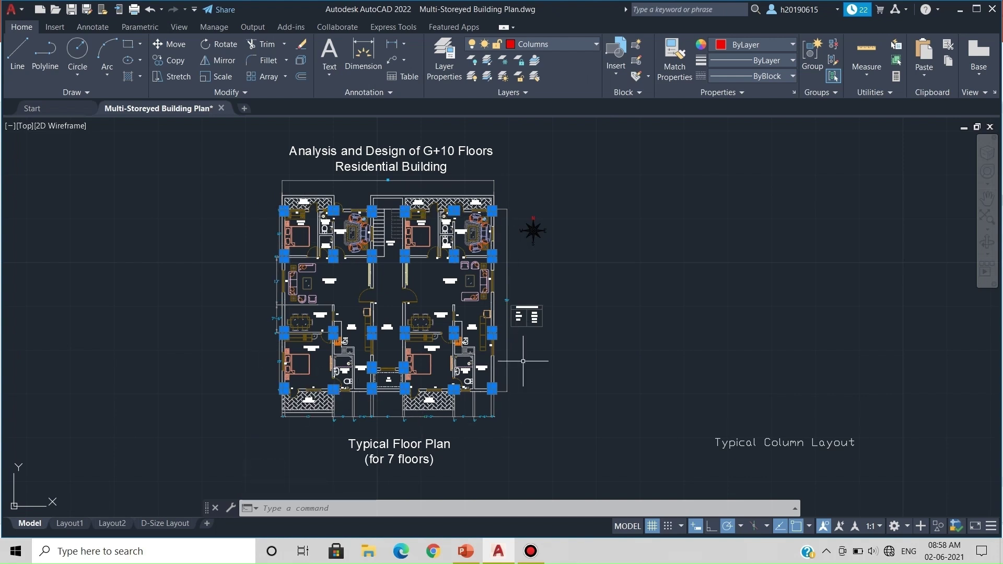
# Step: Copy the 26 selected columns from the building's lower-right corner to the empty area on the right
pyautogui.write('CO')
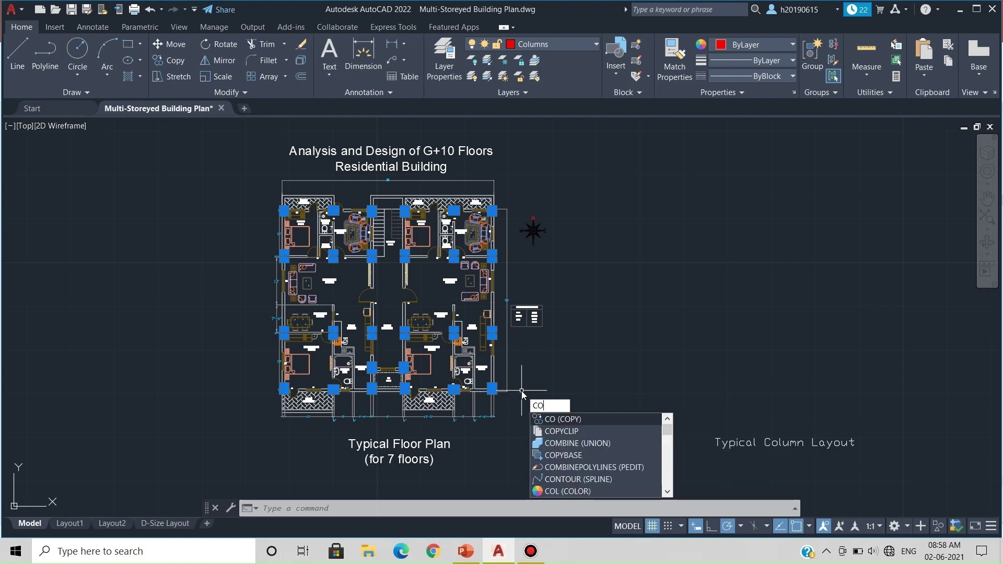
pyautogui.press('Return')
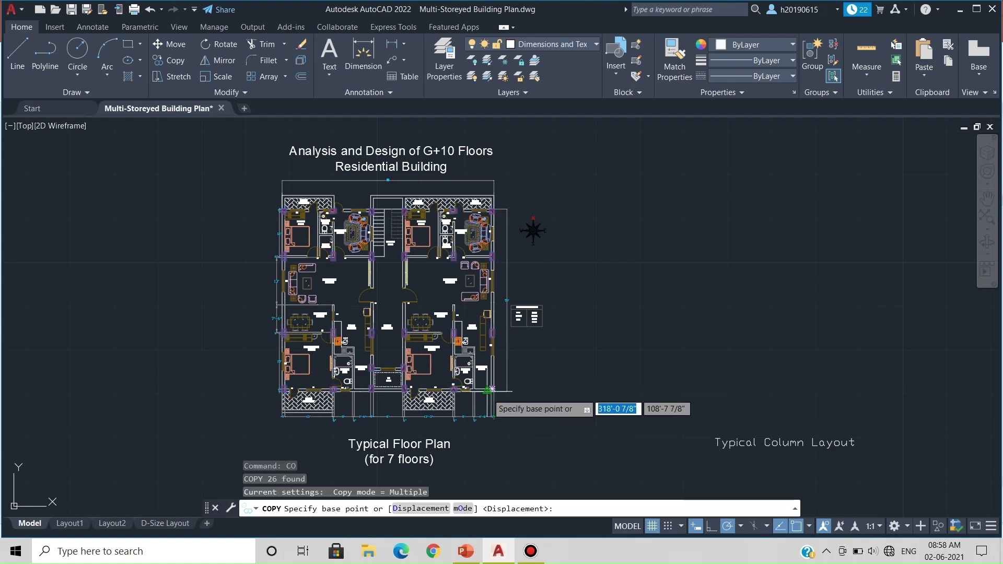
pyautogui.scroll(4, 491, 390)
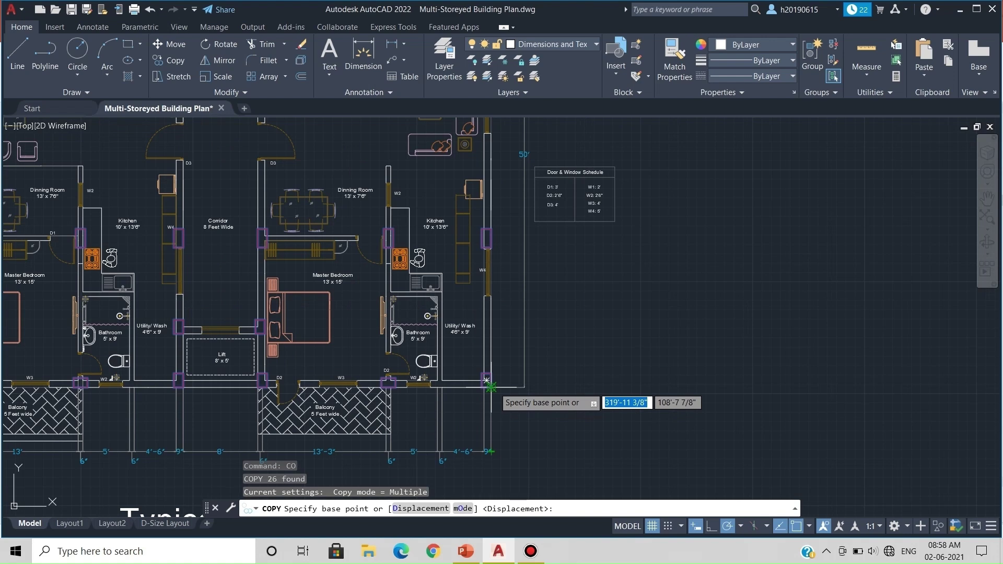
pyautogui.click(491, 387)
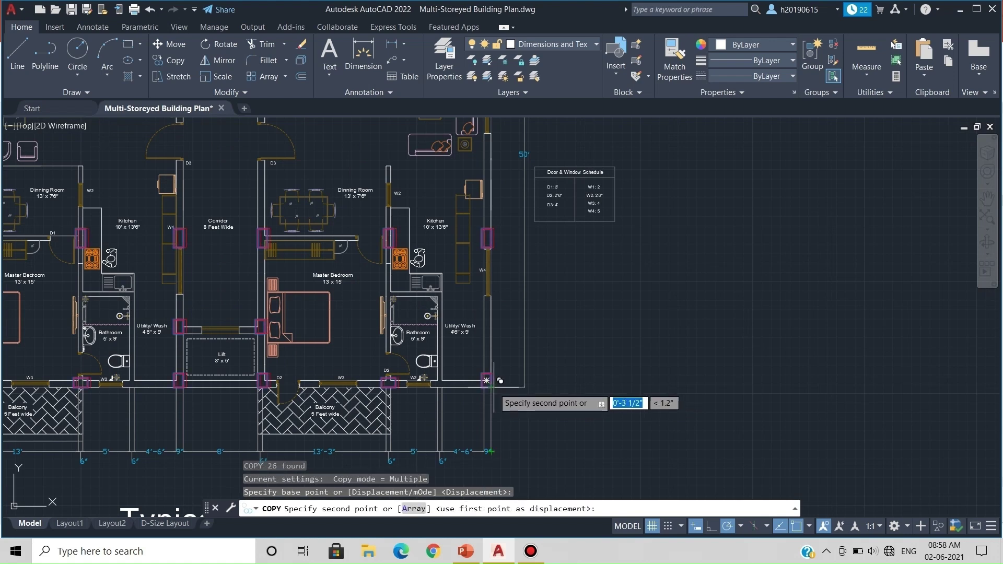
pyautogui.scroll(-5, 805, 385)
pyautogui.moveTo(805, 385); pyautogui.dragTo(544, 376, button='middle')
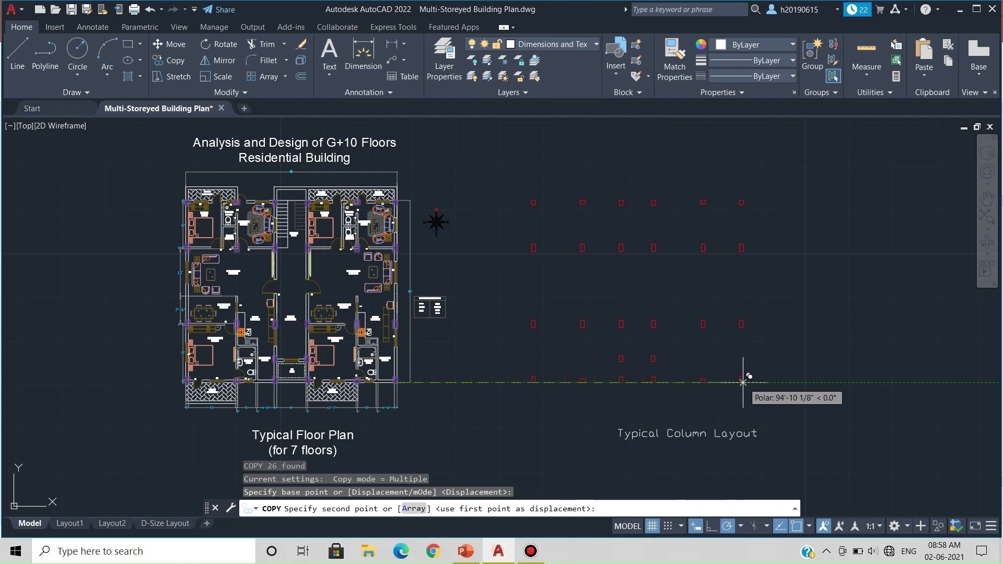
pyautogui.click(767, 383)
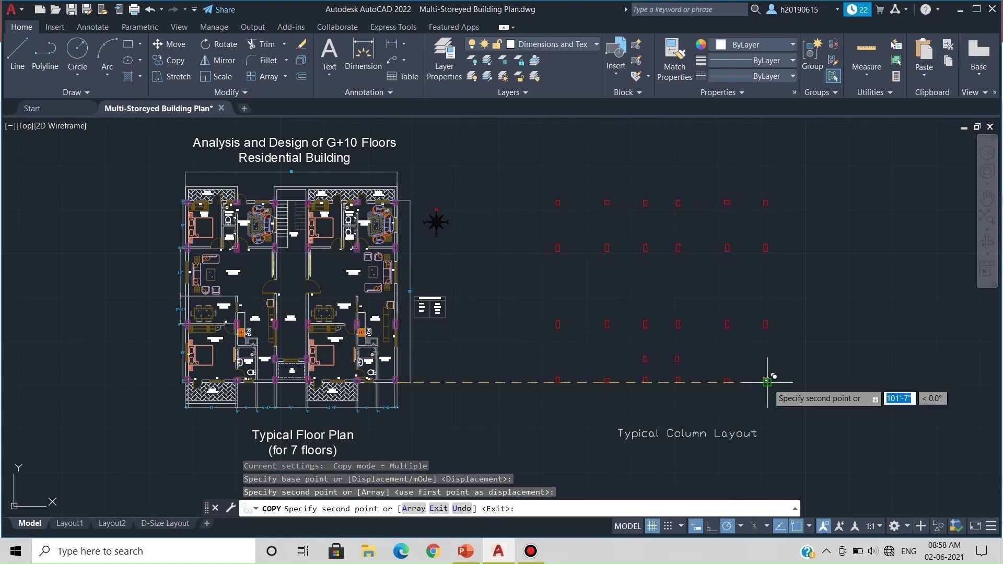
pyautogui.press('Escape')
pyautogui.scroll(-2, 592, 355)
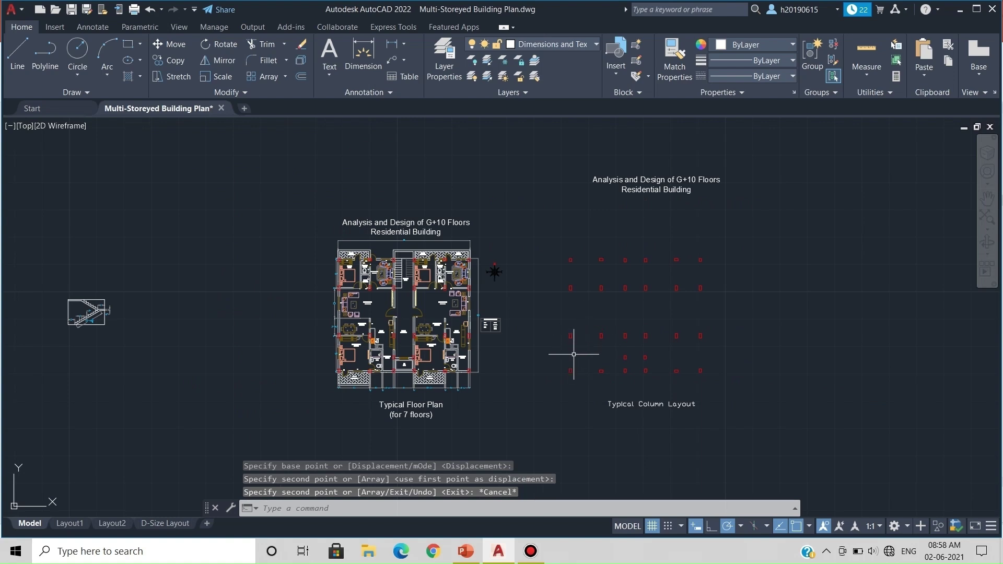
pyautogui.scroll(6, 573, 355)
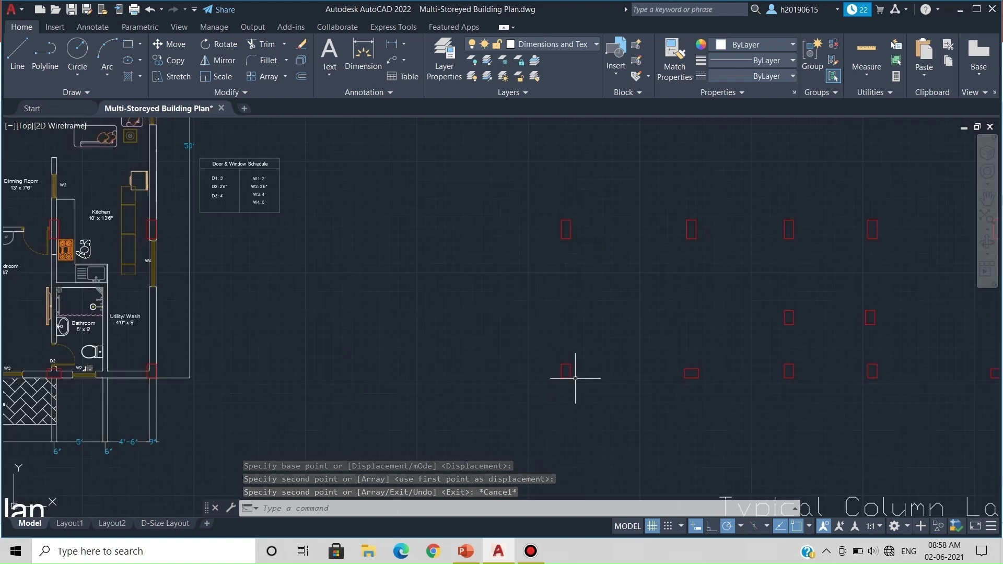
pyautogui.scroll(-4, 575, 378)
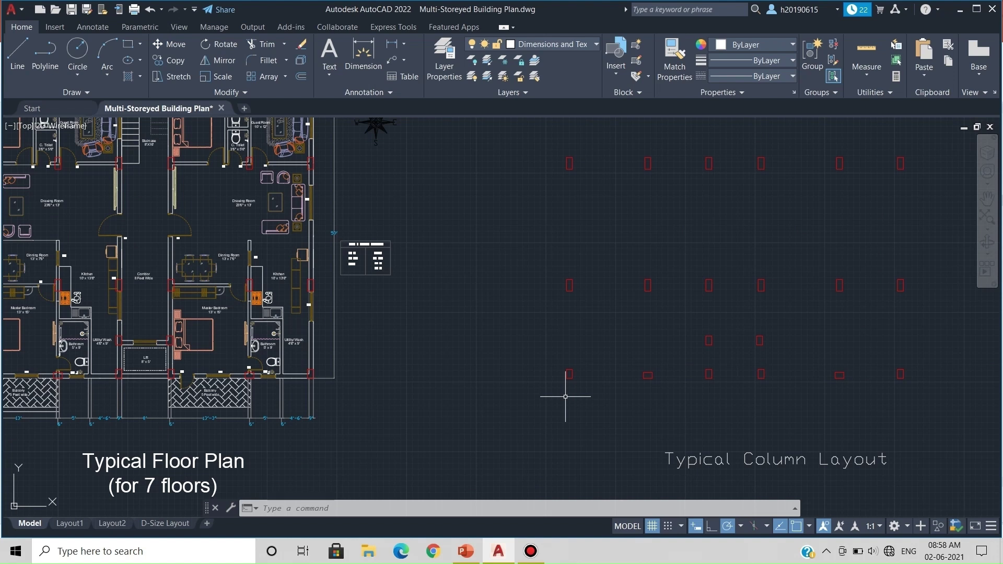
# Step: Draw a horizontal line through the bottom row of copied columns
pyautogui.write('LI')
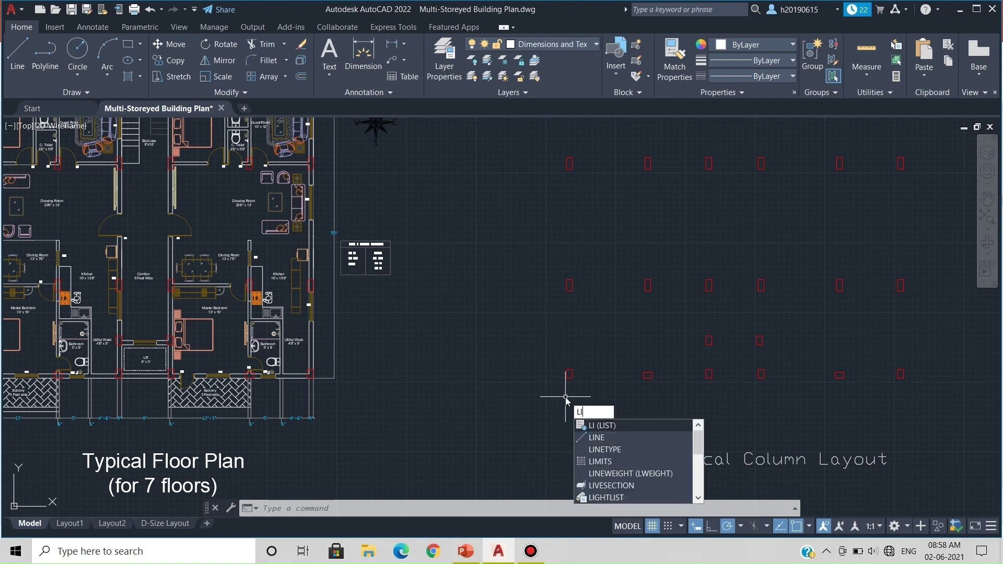
pyautogui.write('N')
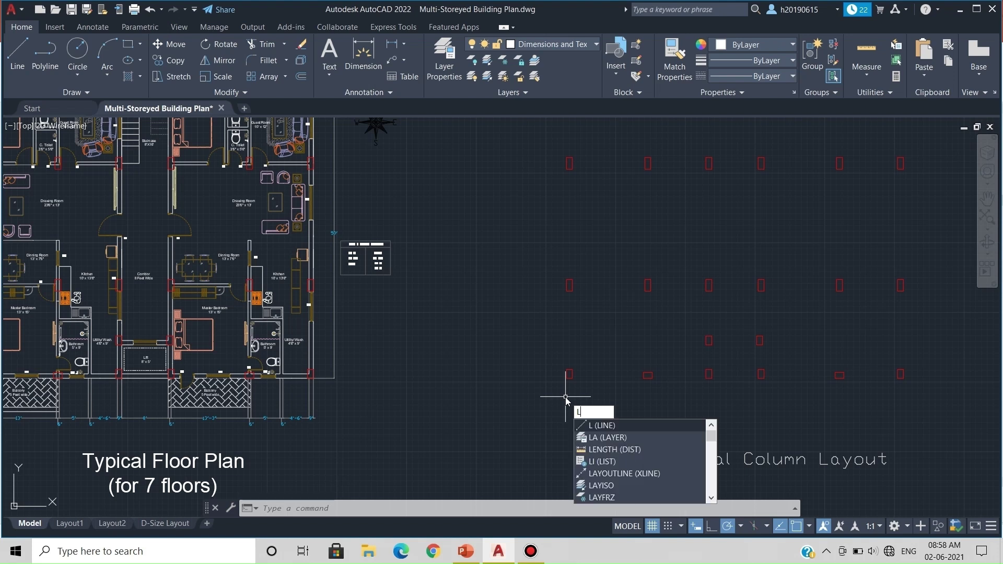
pyautogui.press('Return')
pyautogui.scroll(6, 564, 379)
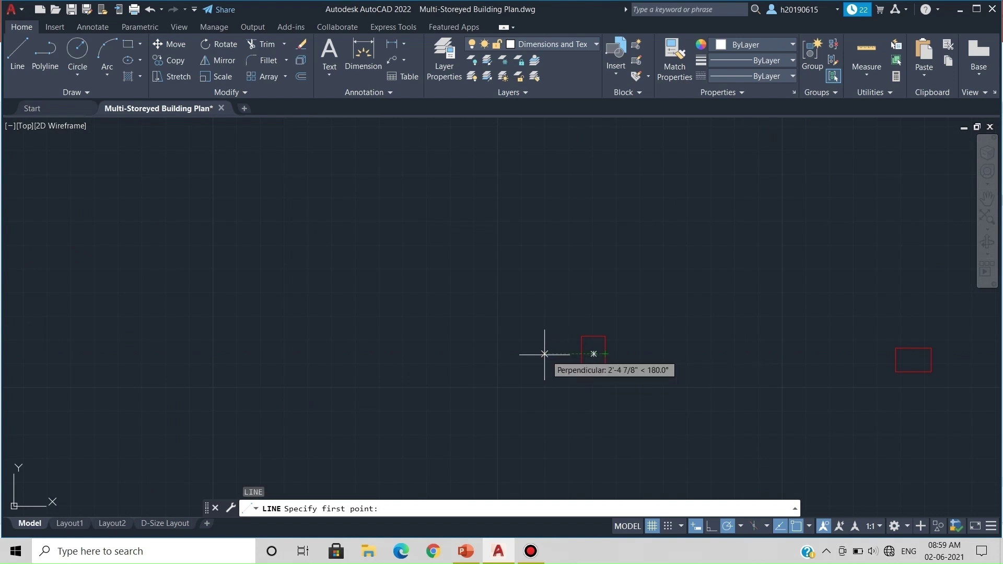
pyautogui.click(410, 354)
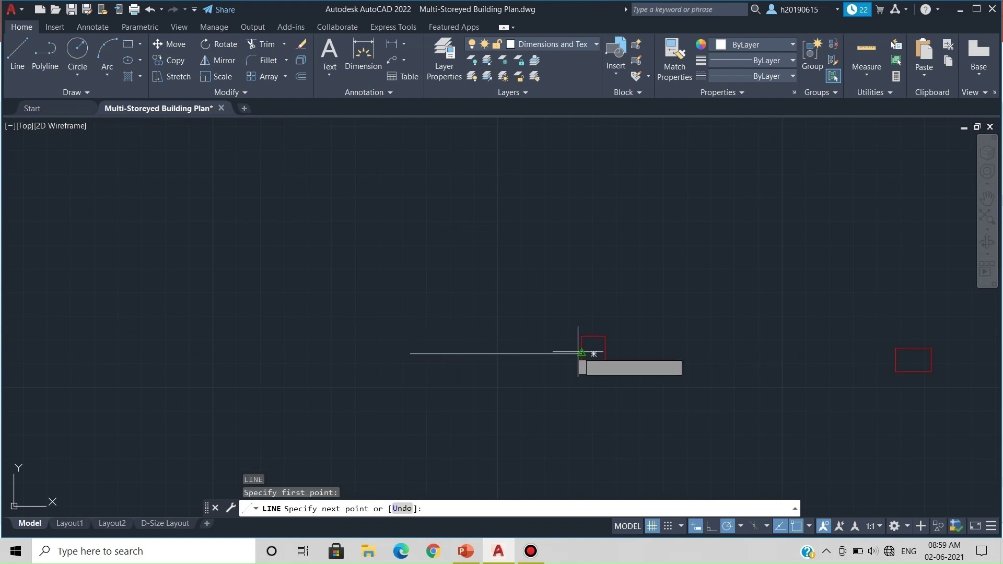
pyautogui.scroll(-3, 347, 336)
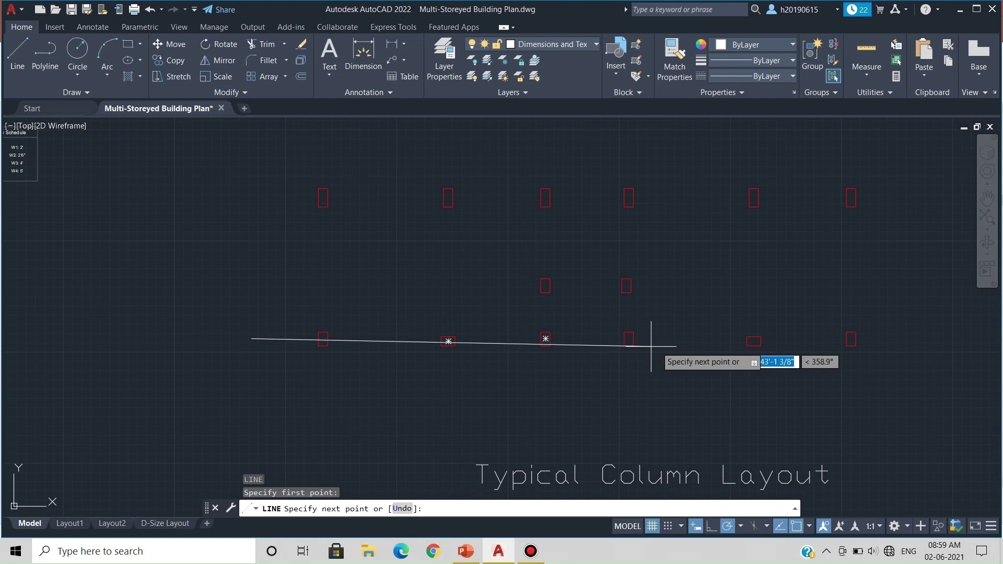
pyautogui.moveTo(892, 345); pyautogui.dragTo(754, 348, button='middle')
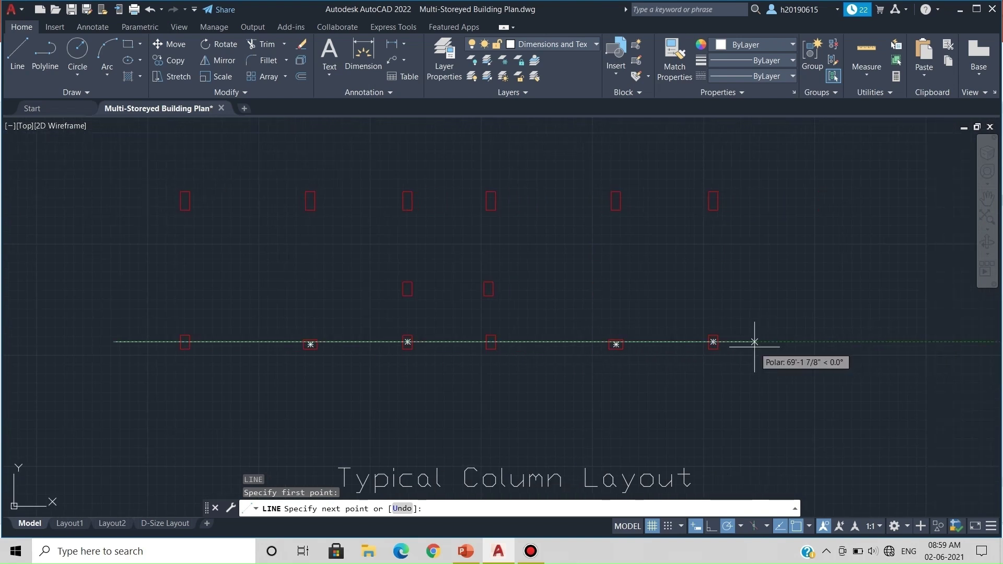
pyautogui.click(826, 342)
pyautogui.press('Escape')
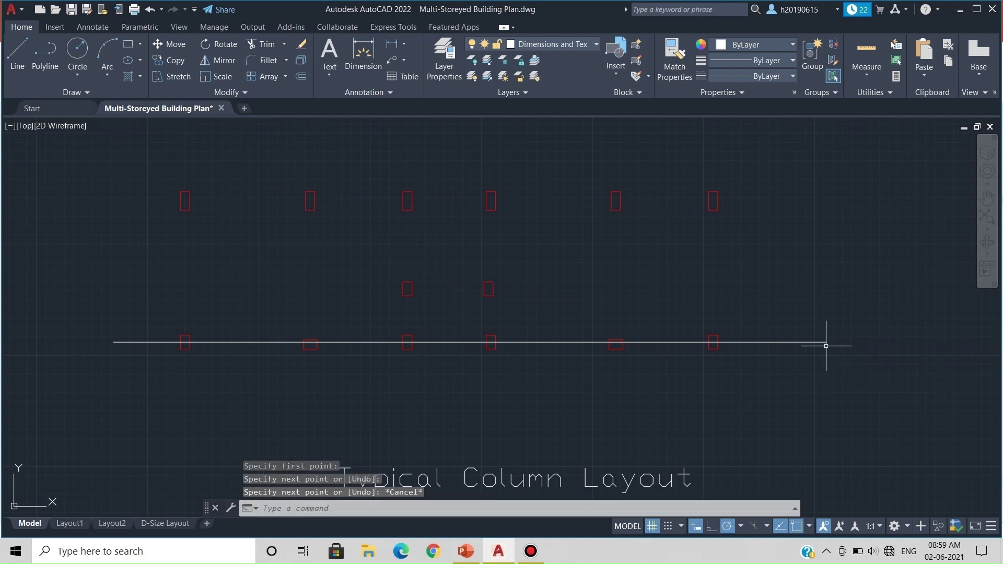
pyautogui.scroll(-4, 393, 359)
pyautogui.scroll(2, 321, 376)
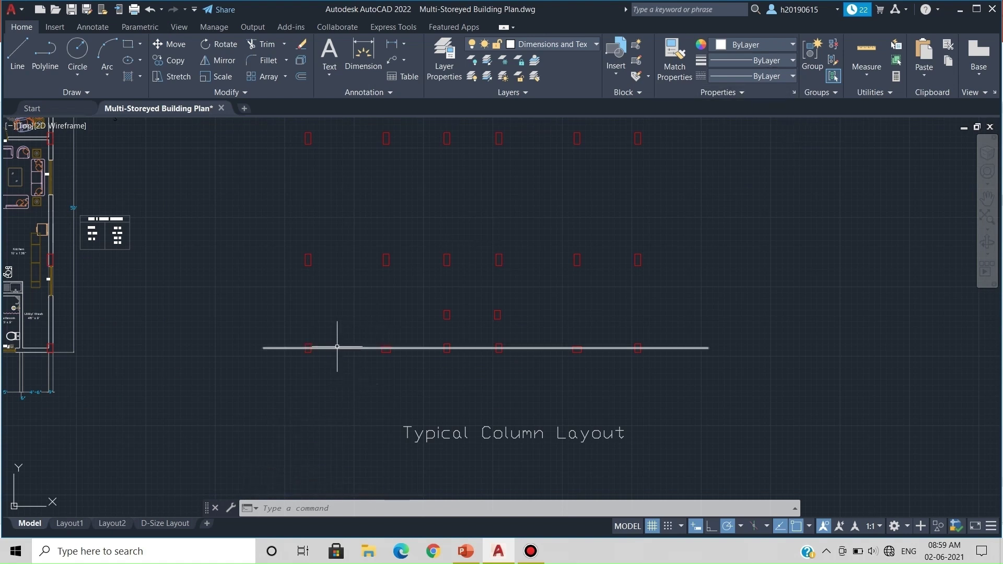
# Step: Set the horizontal line's linetype to CENTER
pyautogui.click(775, 77)
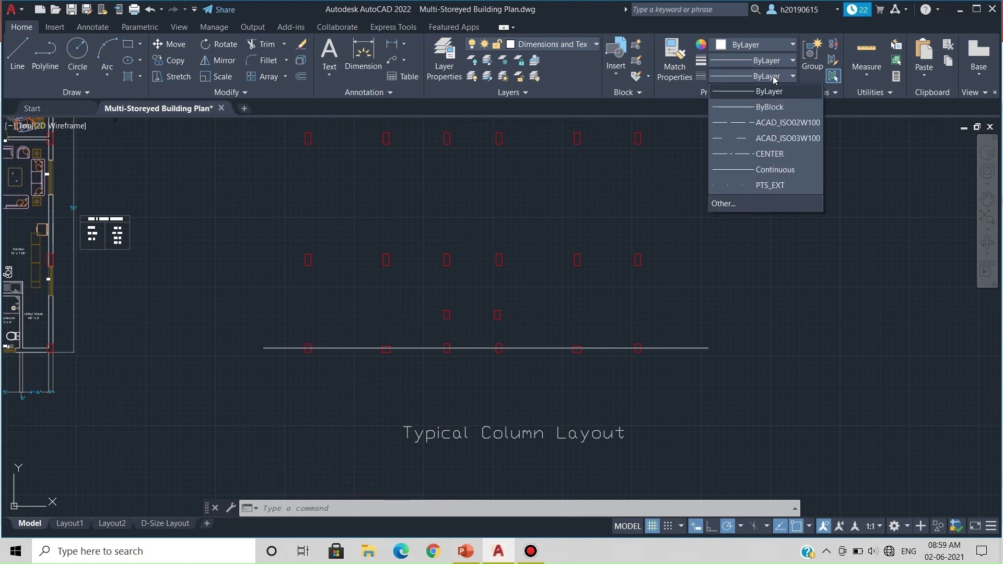
pyautogui.click(787, 155)
pyautogui.click(470, 346)
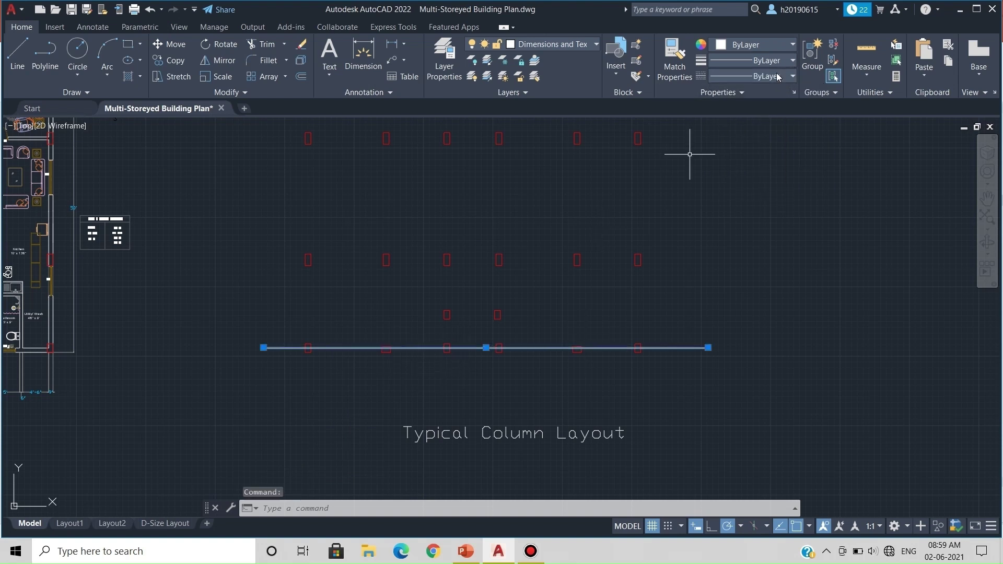
pyautogui.click(778, 77)
pyautogui.click(770, 153)
pyautogui.scroll(2, 398, 289)
# Step: Copy the CENTER line from the column centre up through three more column rows
pyautogui.write('co')
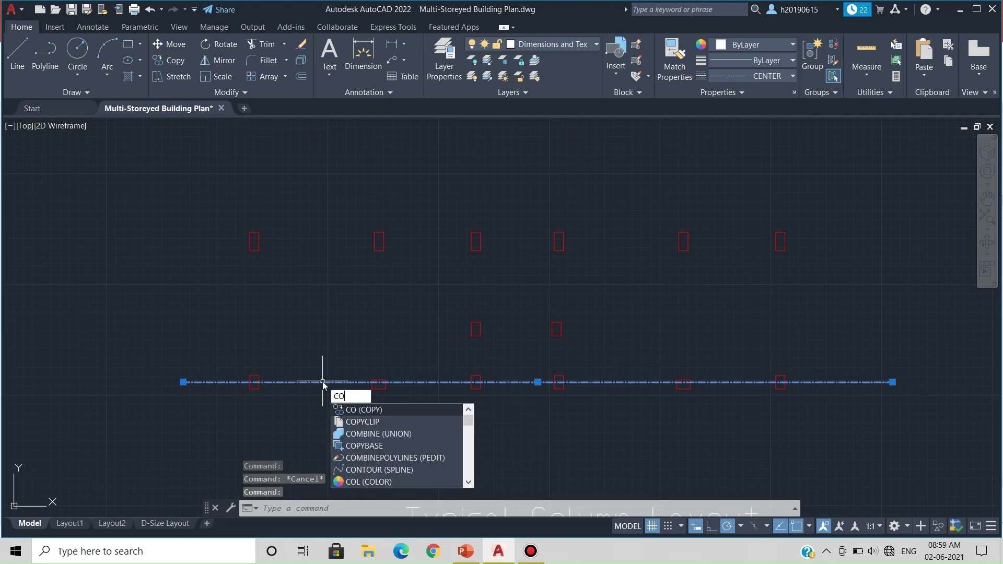
pyautogui.press('Return')
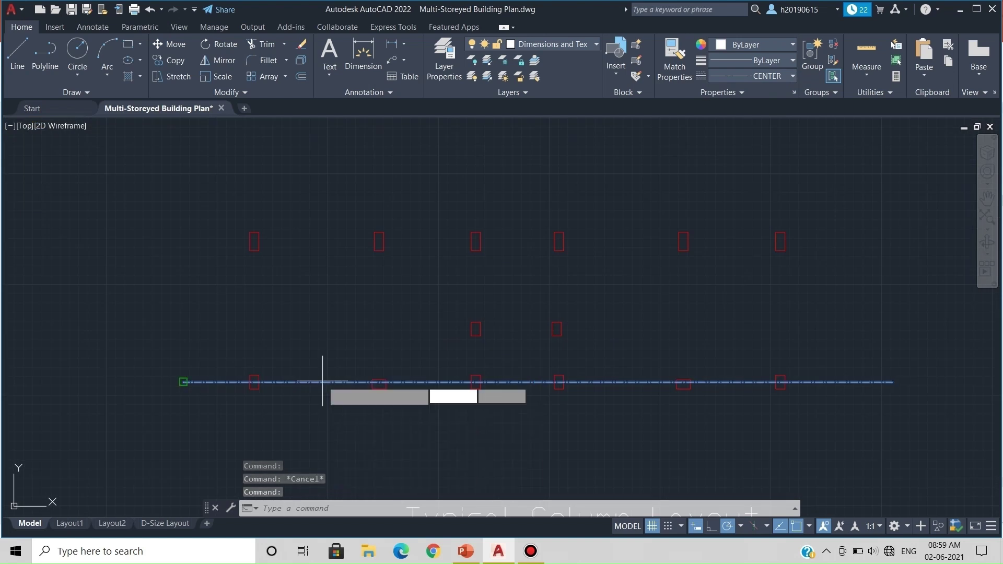
pyautogui.scroll(2, 259, 398)
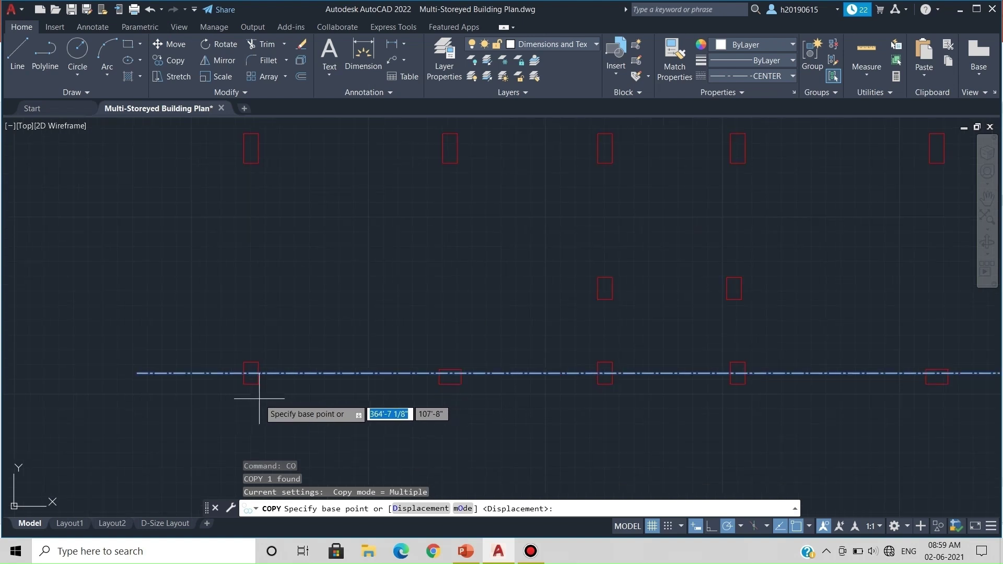
pyautogui.click(251, 373)
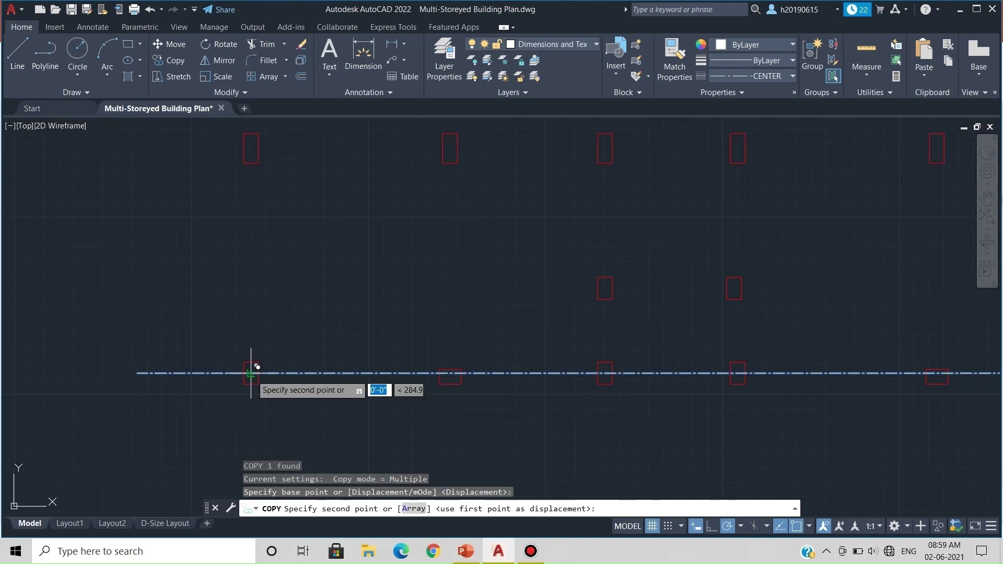
pyautogui.moveTo(253, 293); pyautogui.dragTo(254, 402, button='middle')
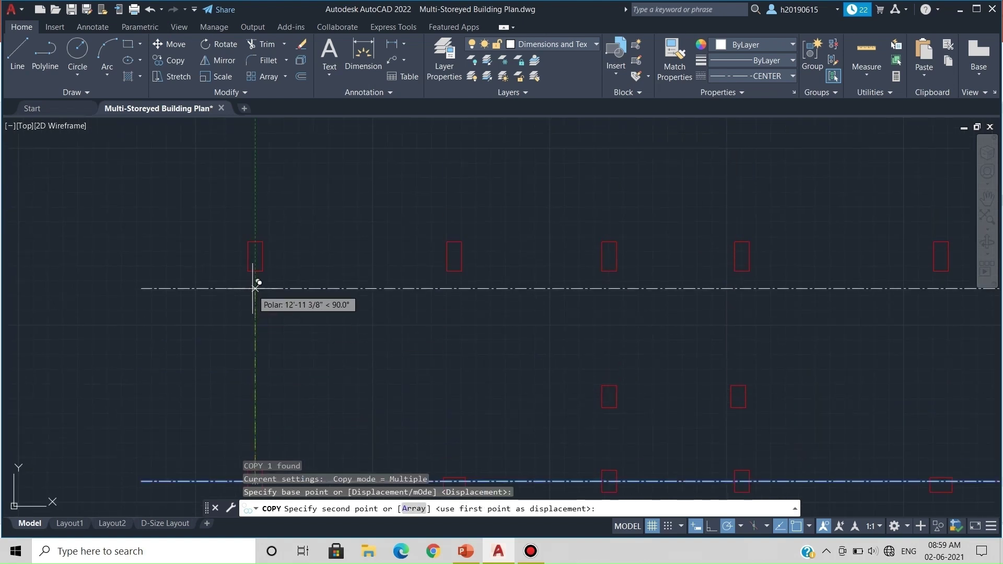
pyautogui.click(255, 256)
pyautogui.moveTo(255, 256); pyautogui.dragTo(260, 270, button='middle')
pyautogui.scroll(-3, 262, 302)
pyautogui.scroll(5, 264, 292)
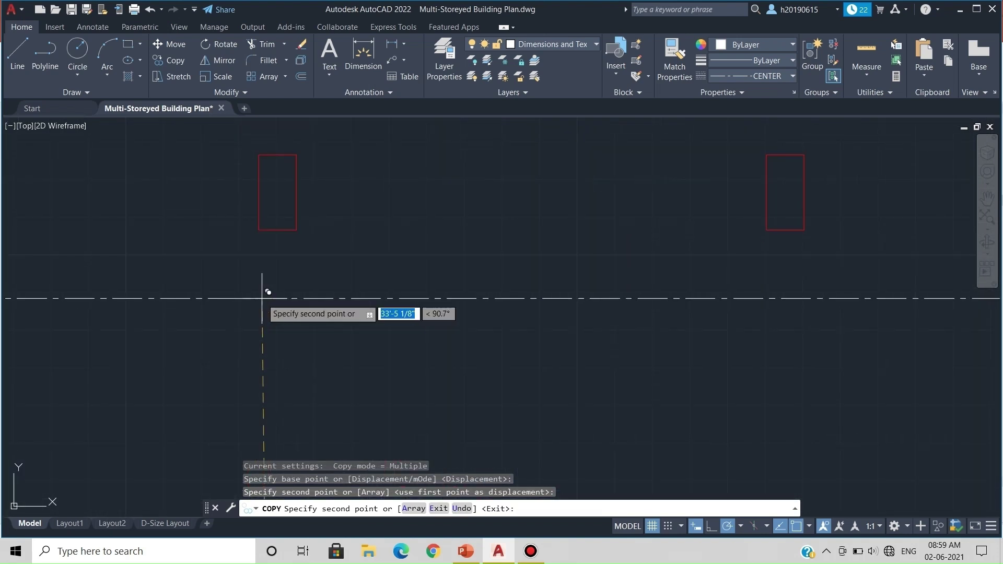
pyautogui.click(278, 200)
pyautogui.scroll(-4, 280, 272)
pyautogui.scroll(-5, 280, 271)
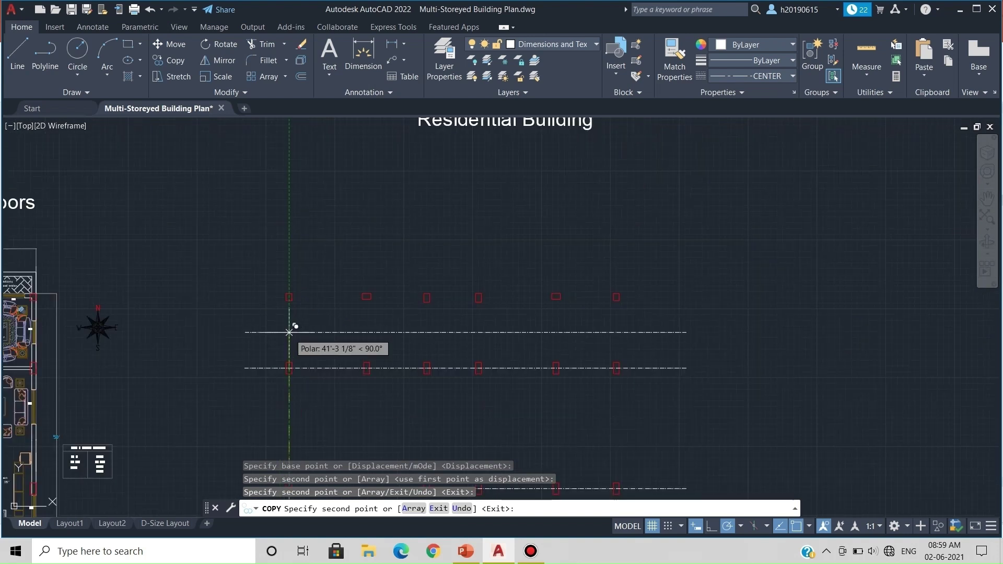
pyautogui.scroll(6, 291, 292)
pyautogui.click(296, 260)
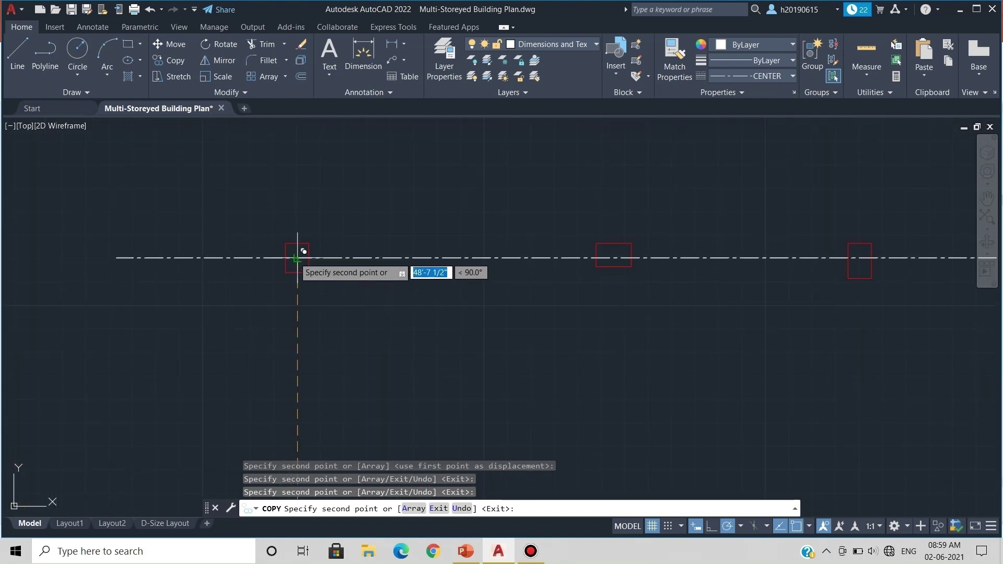
pyautogui.scroll(-3, 296, 252)
pyautogui.scroll(-4, 295, 355)
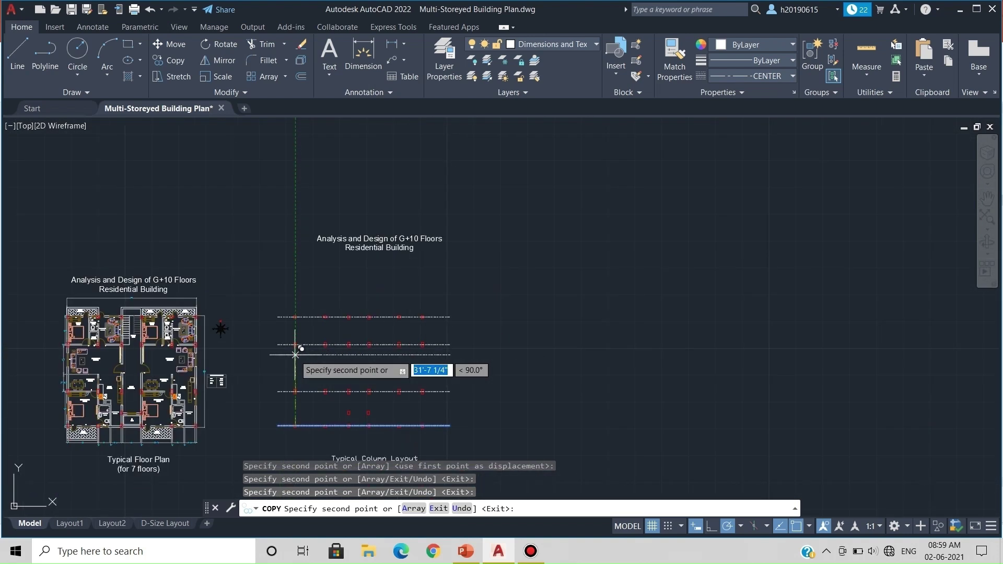
pyautogui.press('Escape')
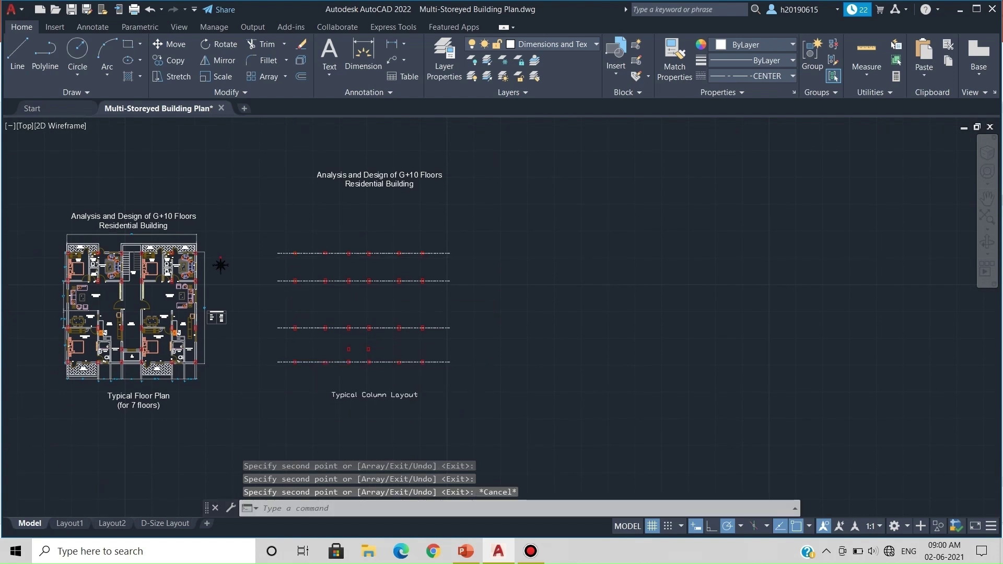
pyautogui.scroll(5, 365, 331)
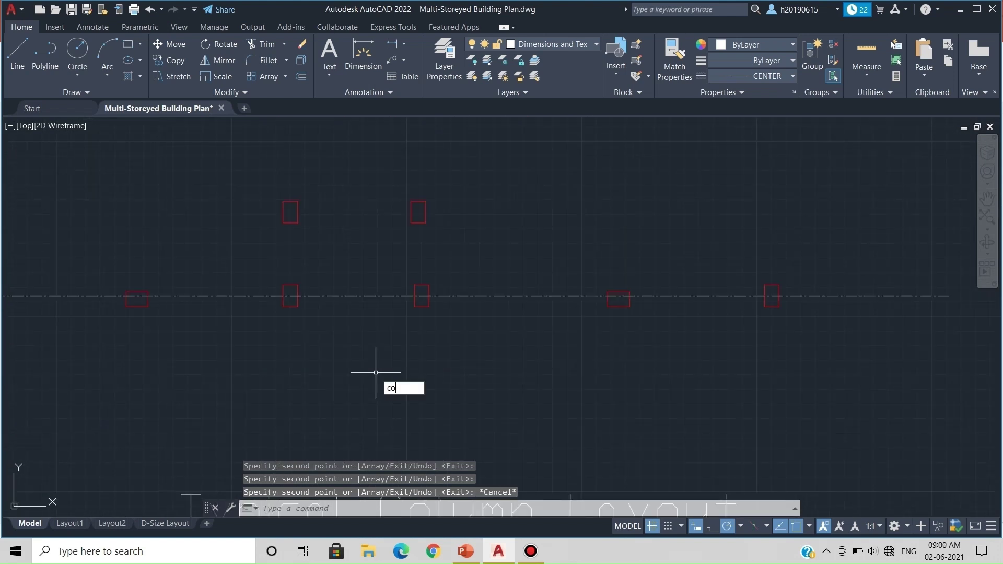
# Step: Copy the centre line from a column centre up to the two-column row
pyautogui.write('co')
pyautogui.press('Return')
pyautogui.click(351, 295)
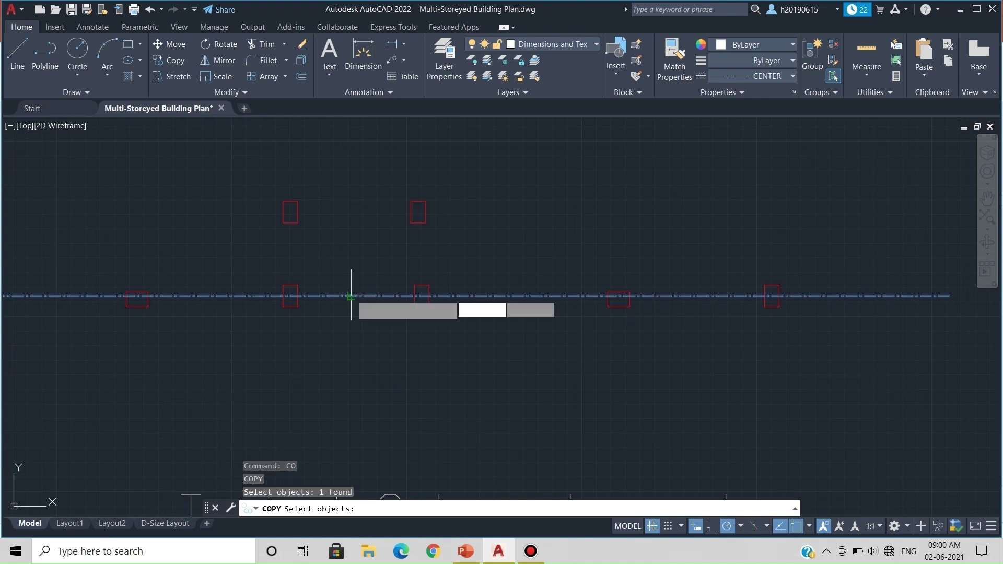
pyautogui.press('Return')
pyautogui.click(291, 294)
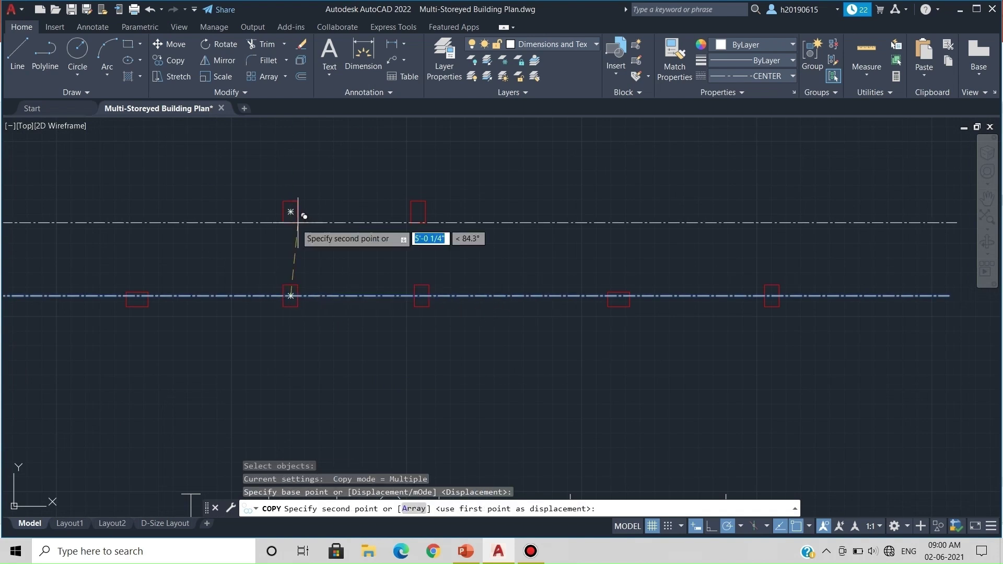
pyautogui.click(290, 211)
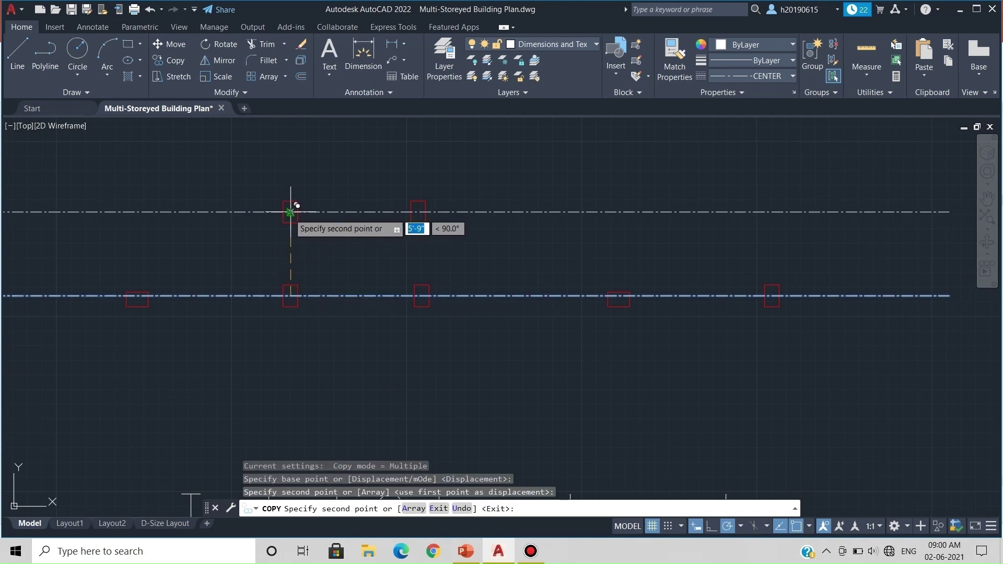
pyautogui.press('Escape')
pyautogui.scroll(-8, 248, 221)
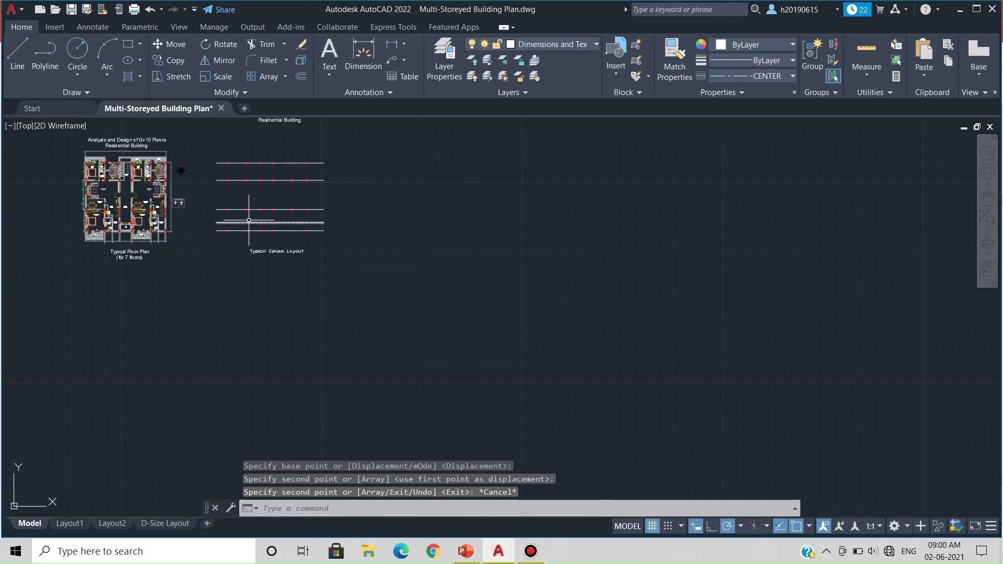
pyautogui.moveTo(248, 220); pyautogui.dragTo(359, 295, button='middle')
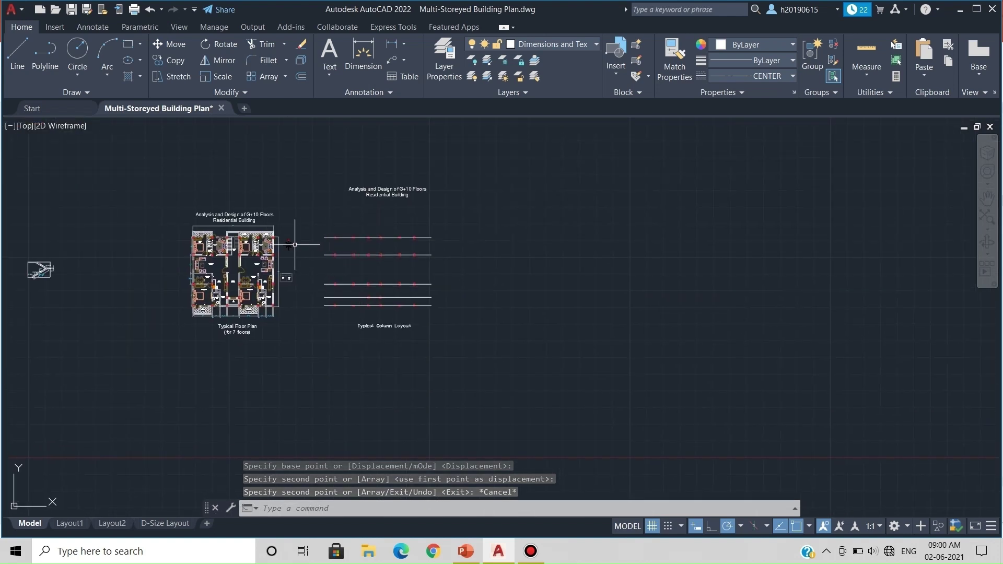
pyautogui.scroll(4, 329, 221)
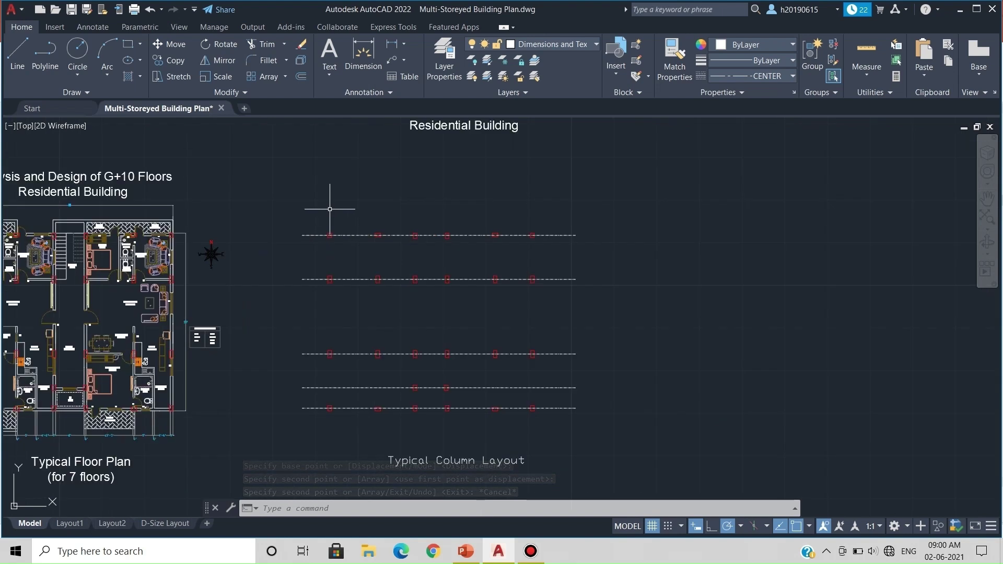
pyautogui.scroll(2, 331, 220)
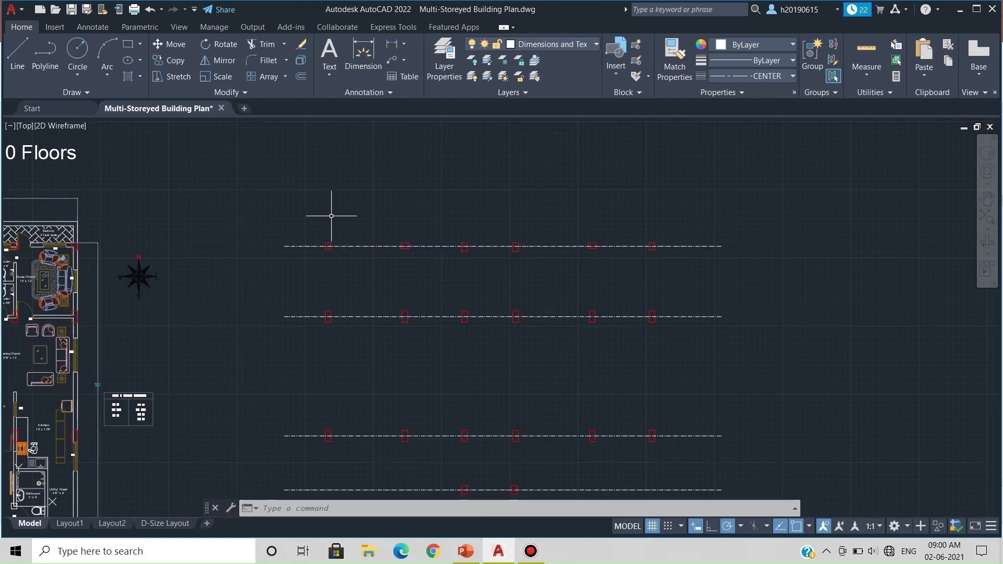
# Step: Draw a vertical line from the top-left column centre to below the bottom column, and select it
pyautogui.write('L')
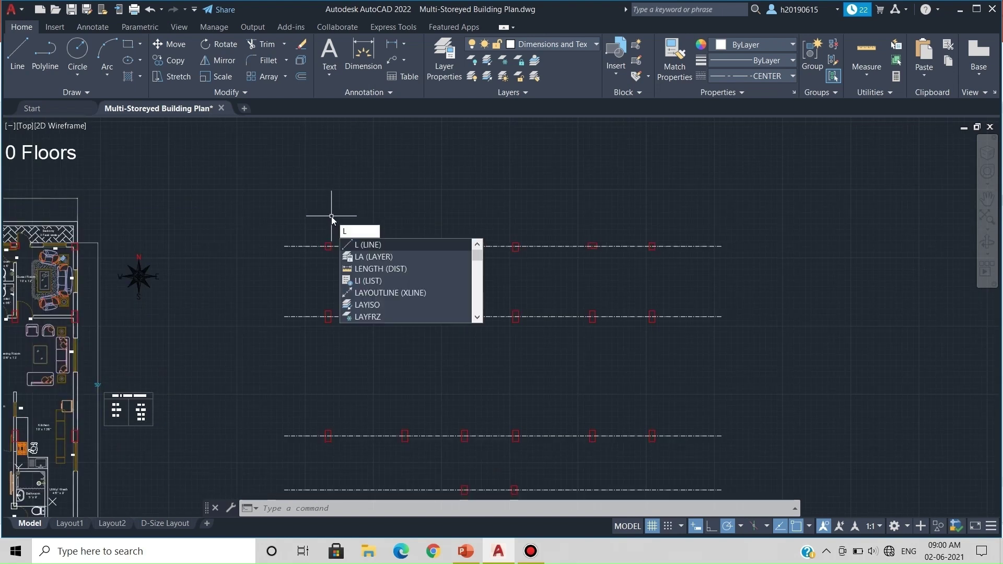
pyautogui.press('Return')
pyautogui.scroll(2, 332, 230)
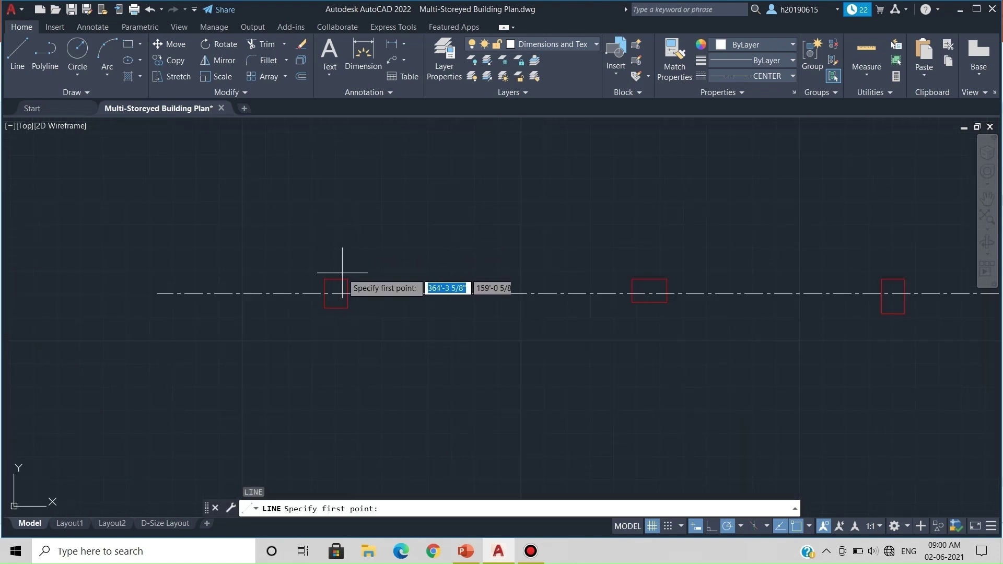
pyautogui.scroll(2, 338, 297)
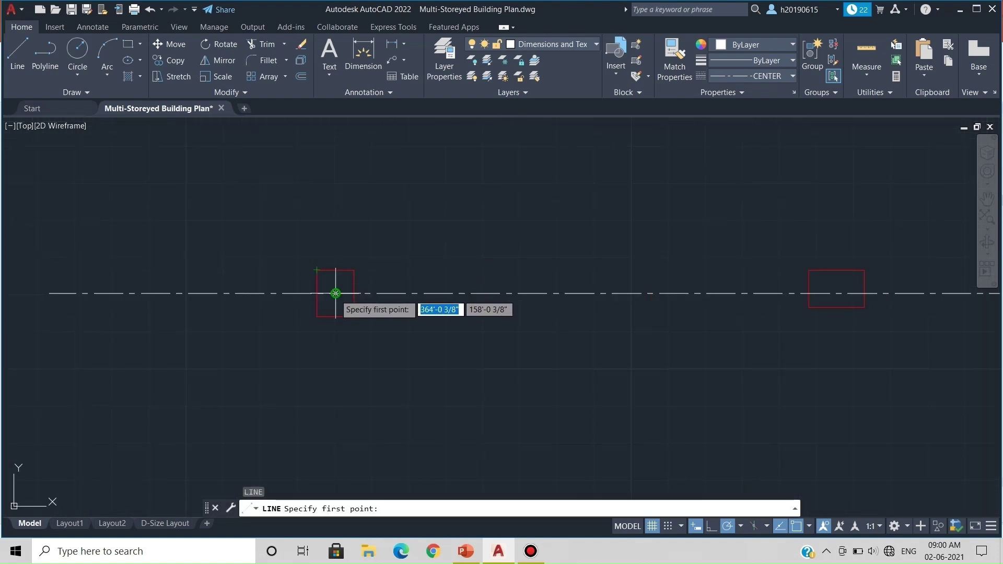
pyautogui.click(335, 293)
pyautogui.moveTo(337, 328); pyautogui.dragTo(337, 328, button='middle')
pyautogui.scroll(-8, 337, 329)
pyautogui.scroll(4, 360, 294)
pyautogui.scroll(5, 359, 295)
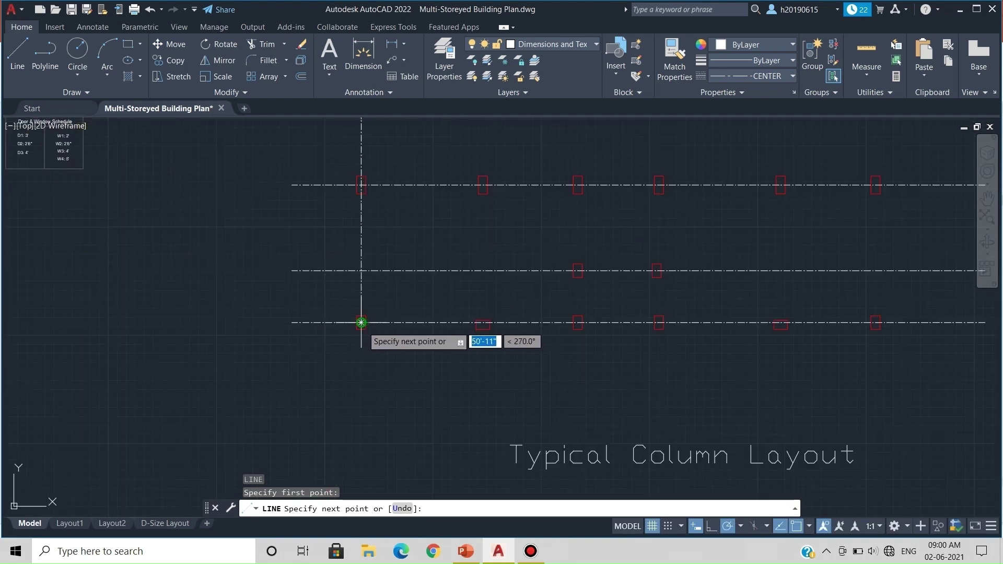
pyautogui.click(358, 370)
pyautogui.press('Escape')
pyautogui.scroll(-5, 358, 371)
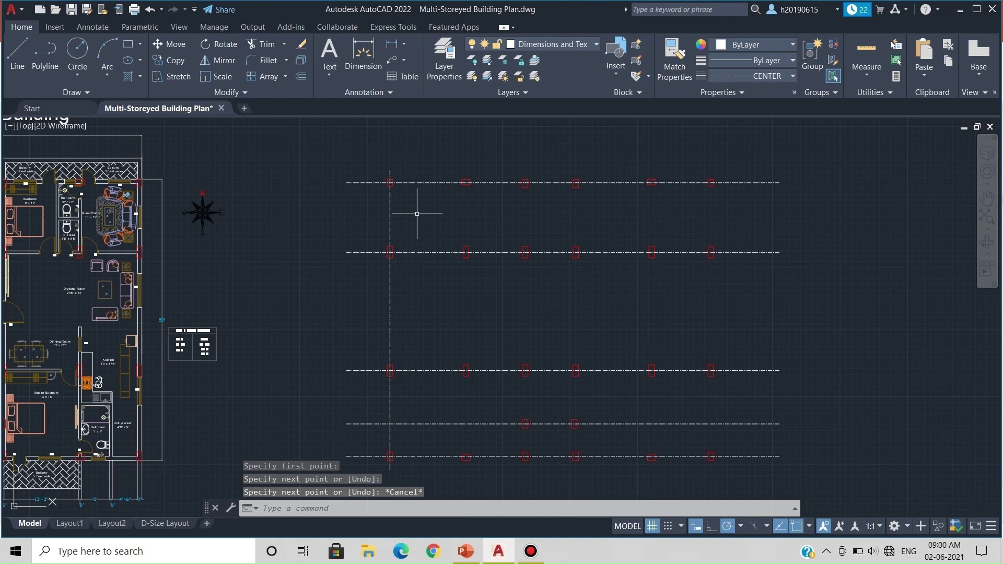
pyautogui.click(390, 211)
# Step: Copy the vertical centre line from the top-left column to the next two columns right
pyautogui.write('co')
pyautogui.press('Return')
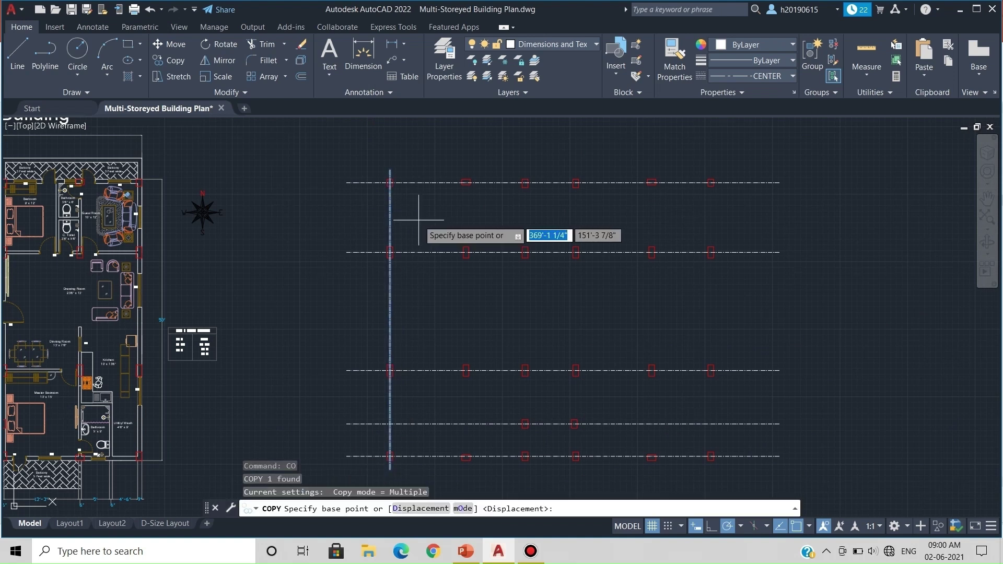
pyautogui.scroll(4, 390, 180)
pyautogui.click(388, 177)
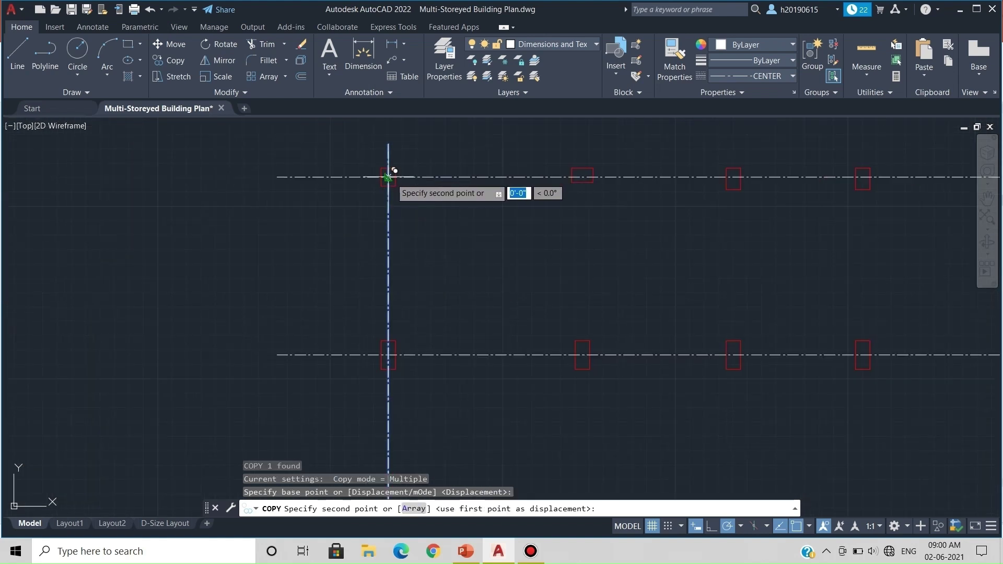
pyautogui.click(583, 173)
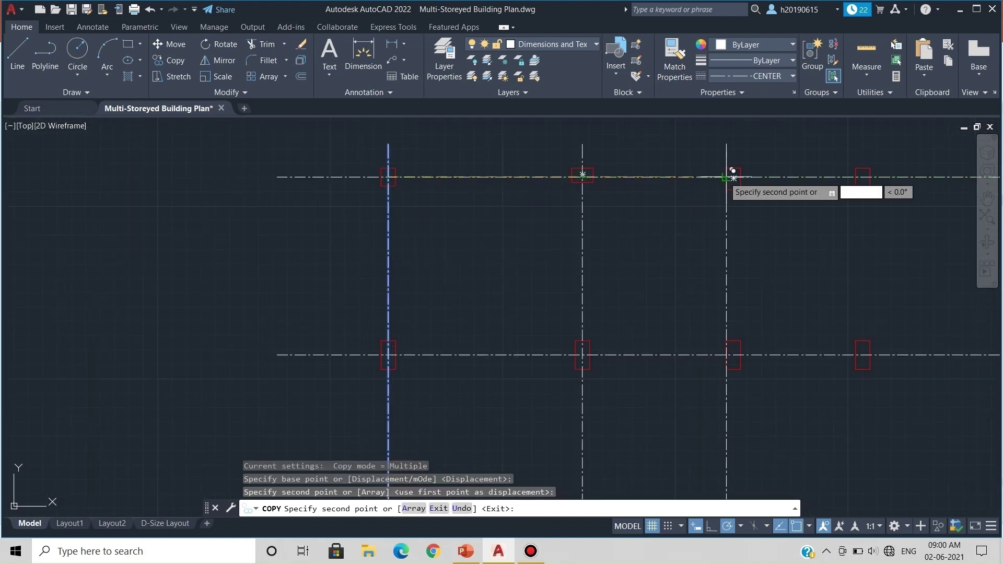
pyautogui.scroll(4, 732, 173)
pyautogui.scroll(-2, 734, 170)
pyautogui.click(743, 167)
# Step: Place three more vertical centre line copies through the remaining columns, then view the whole layout
pyautogui.scroll(-3, 788, 193)
pyautogui.scroll(2, 525, 200)
pyautogui.scroll(2, 544, 196)
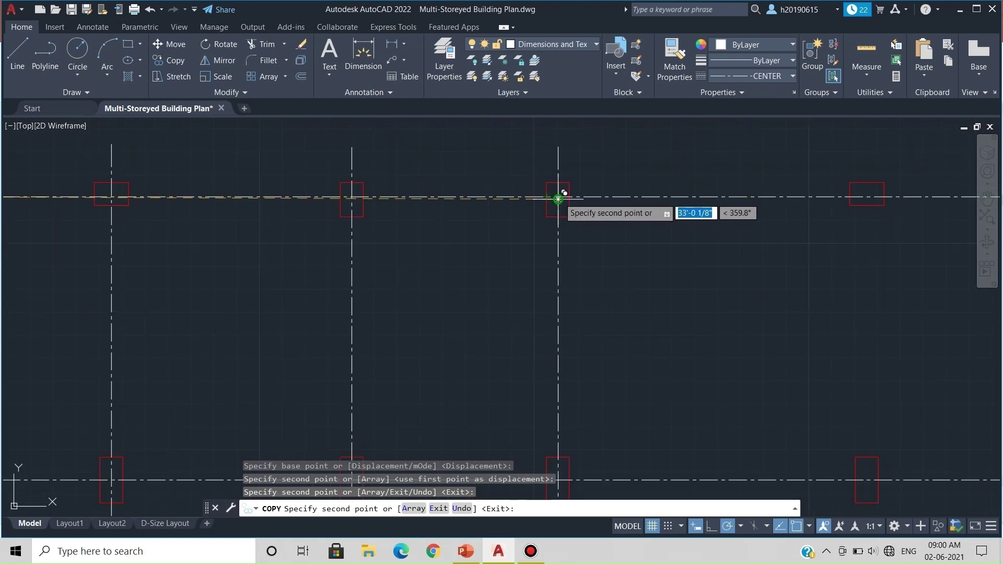
pyautogui.click(558, 196)
pyautogui.scroll(-2, 679, 197)
pyautogui.scroll(2, 643, 209)
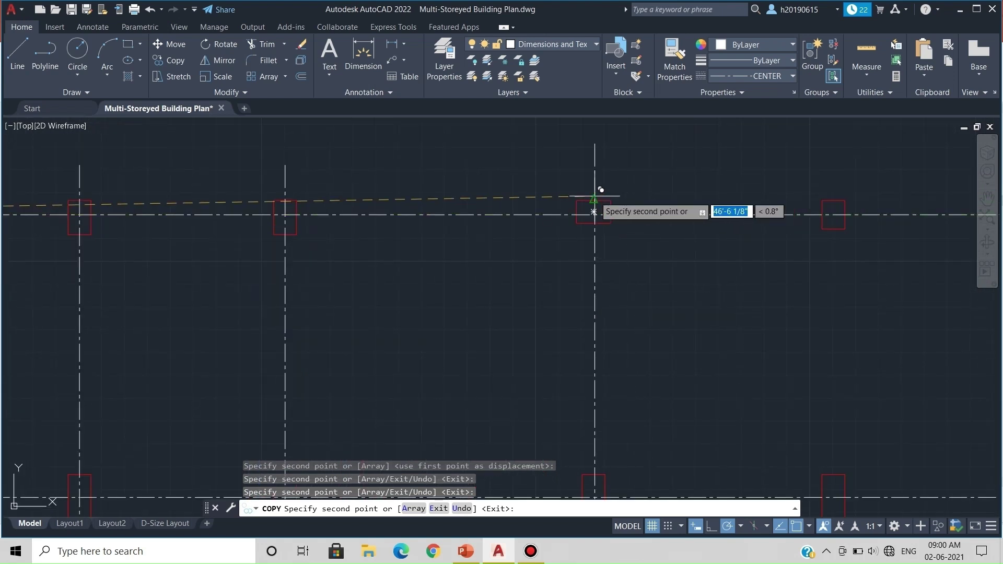
pyautogui.click(592, 215)
pyautogui.scroll(-3, 738, 206)
pyautogui.scroll(3, 656, 219)
pyautogui.press('Escape')
pyautogui.scroll(-4, 517, 292)
pyautogui.scroll(-2, 518, 292)
pyautogui.moveTo(518, 293); pyautogui.dragTo(582, 224, button='middle')
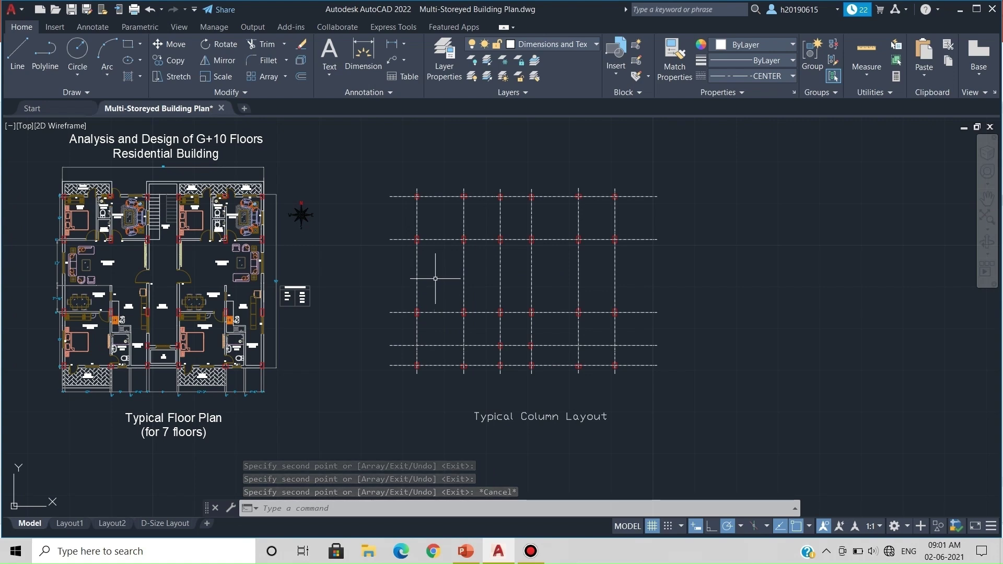
pyautogui.scroll(5, 432, 340)
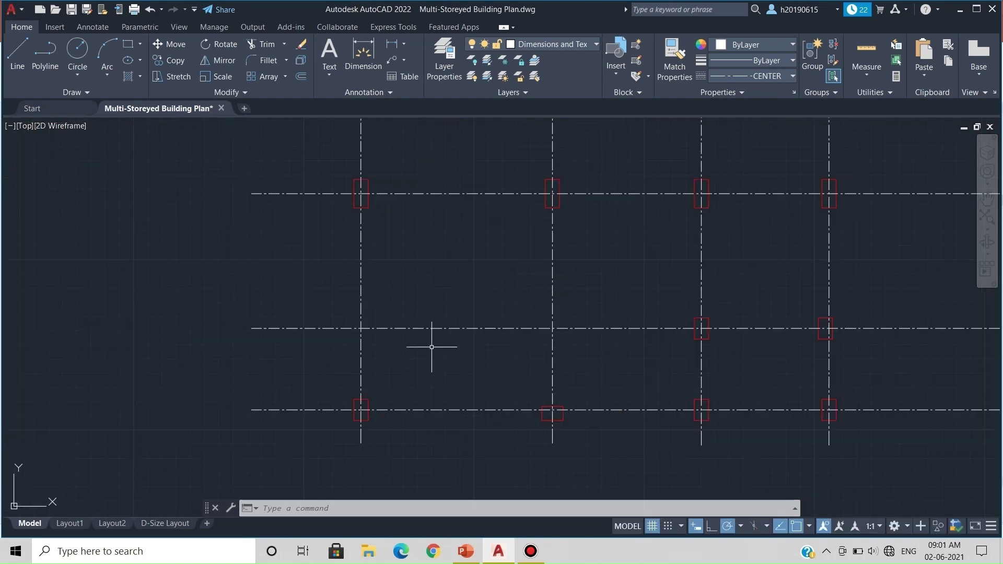
pyautogui.scroll(6, 476, 347)
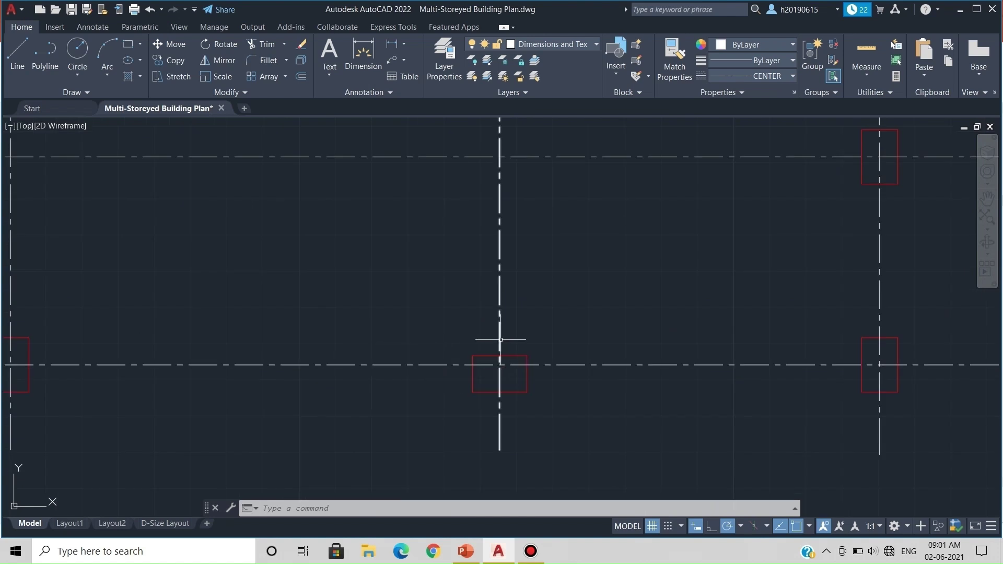
pyautogui.scroll(-4, 477, 373)
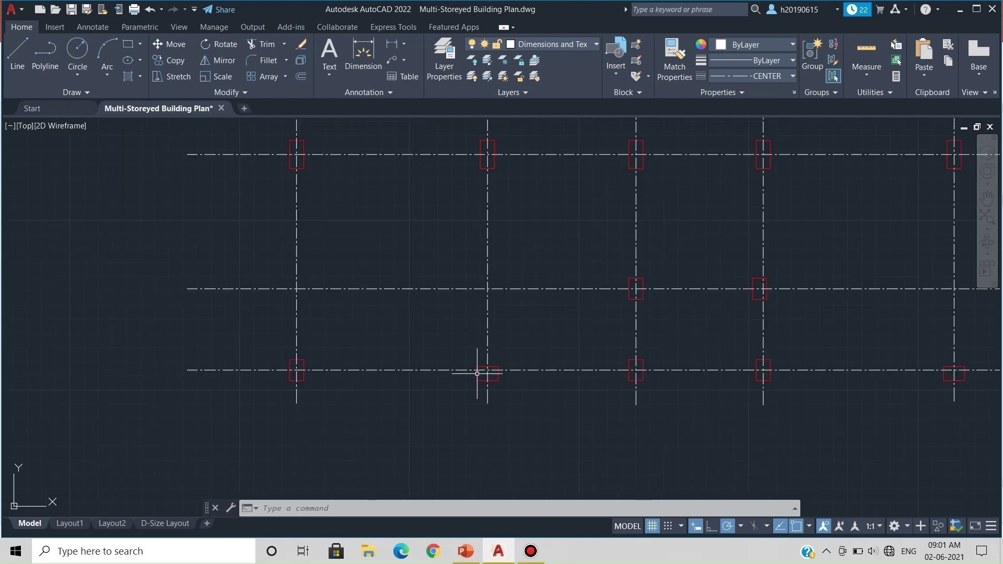
pyautogui.scroll(6, 507, 378)
pyautogui.scroll(-8, 439, 359)
pyautogui.scroll(-2, 385, 313)
pyautogui.scroll(1, 340, 327)
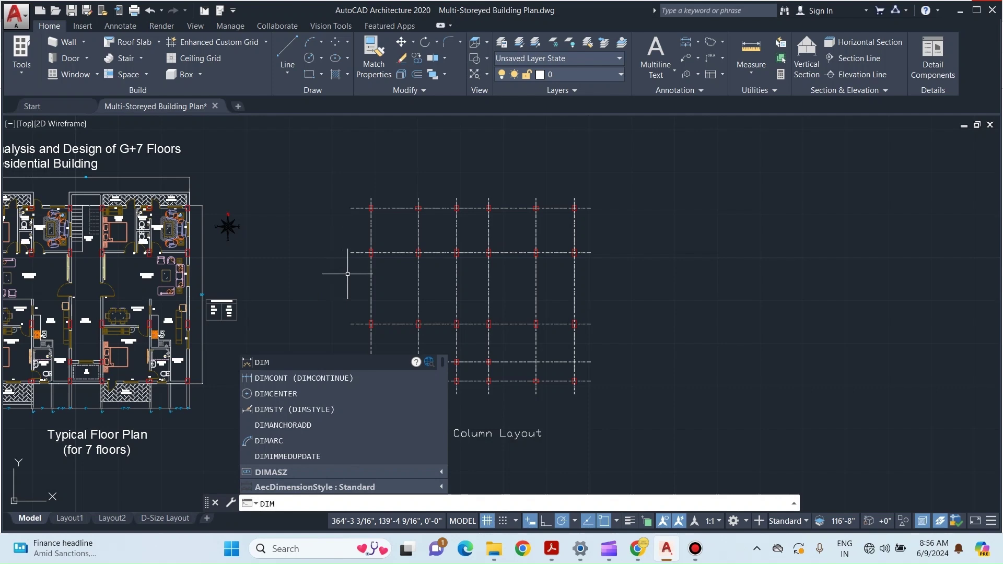
# Step: Place a 12'-6" dimension between the left ends of the top two horizontal gridlines
pyautogui.press('Return')
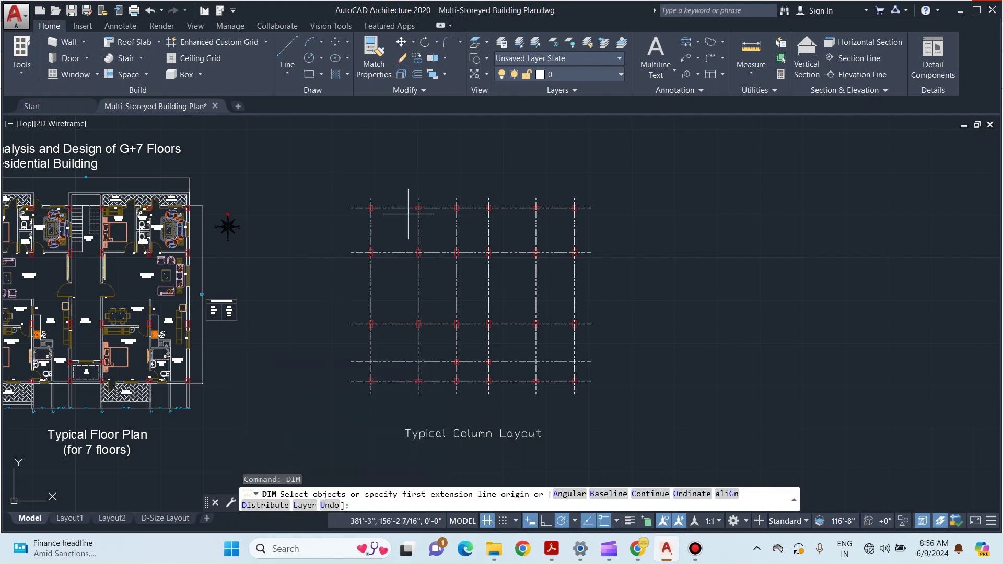
pyautogui.scroll(4, 336, 203)
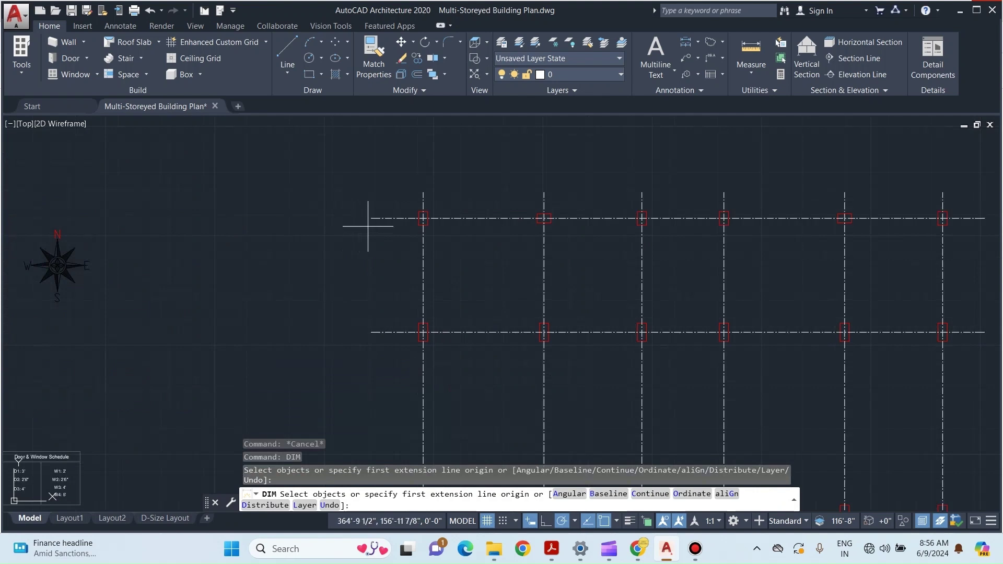
pyautogui.click(371, 218)
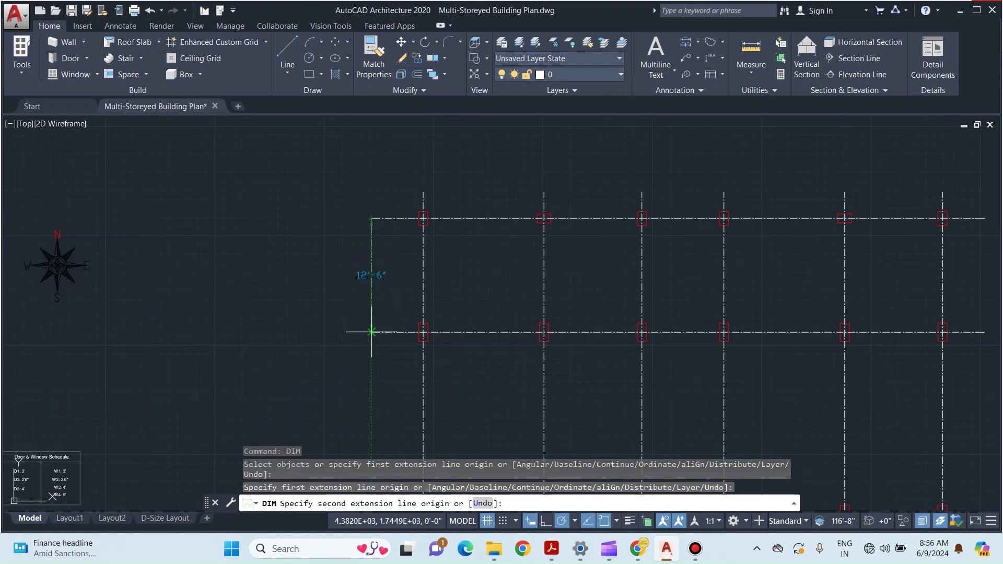
pyautogui.click(371, 331)
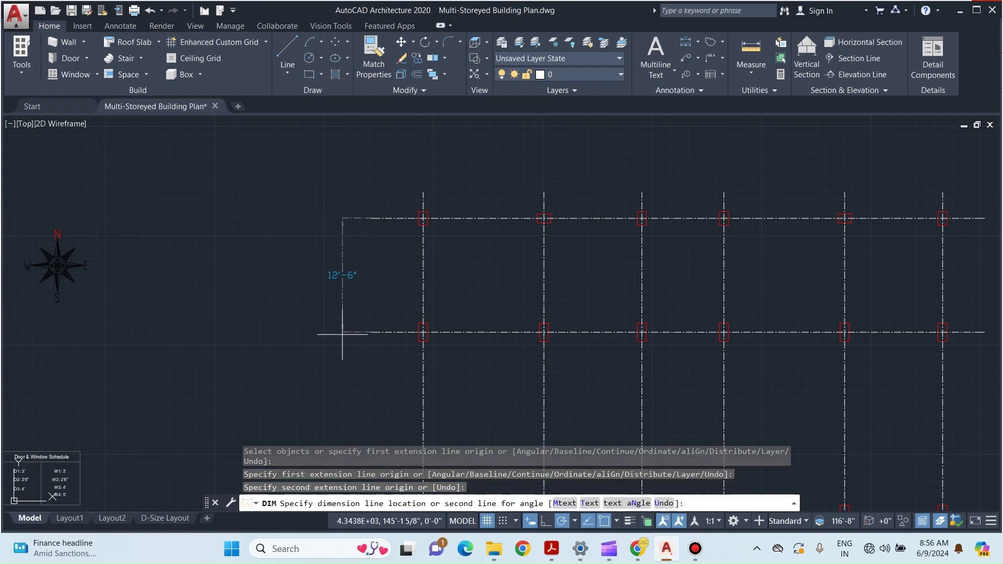
pyautogui.click(342, 332)
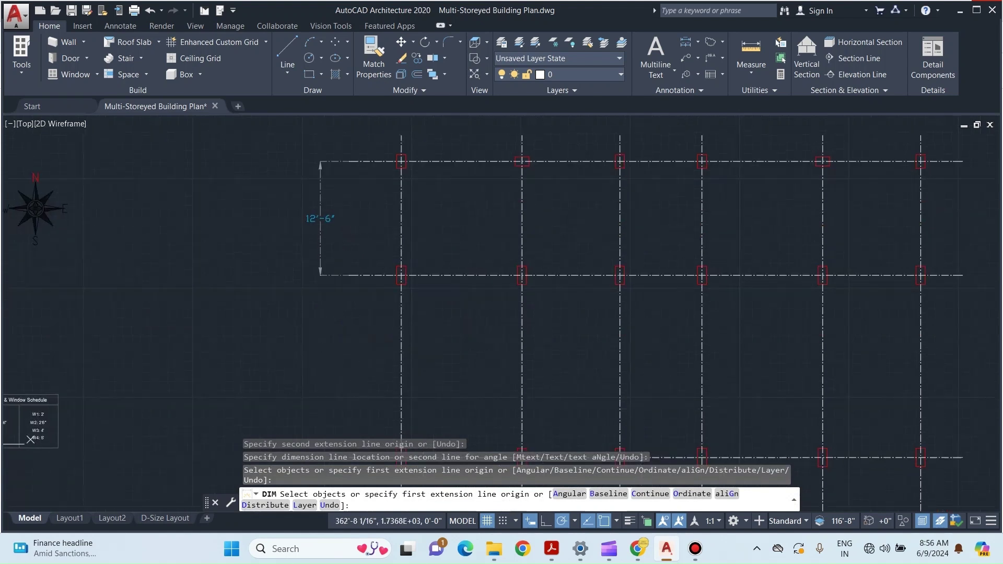
pyautogui.scroll(-2, 329, 298)
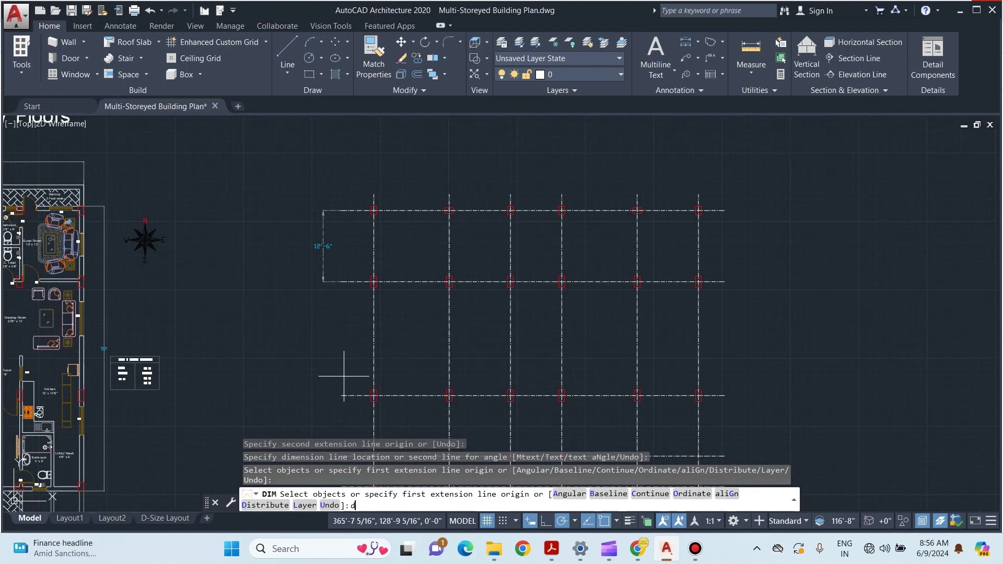
# Step: Continue the left dimension chain with 20', 10'-7 1/2" and 5'-4 1/2" spacings
pyautogui.write('d')
pyautogui.press('Return')
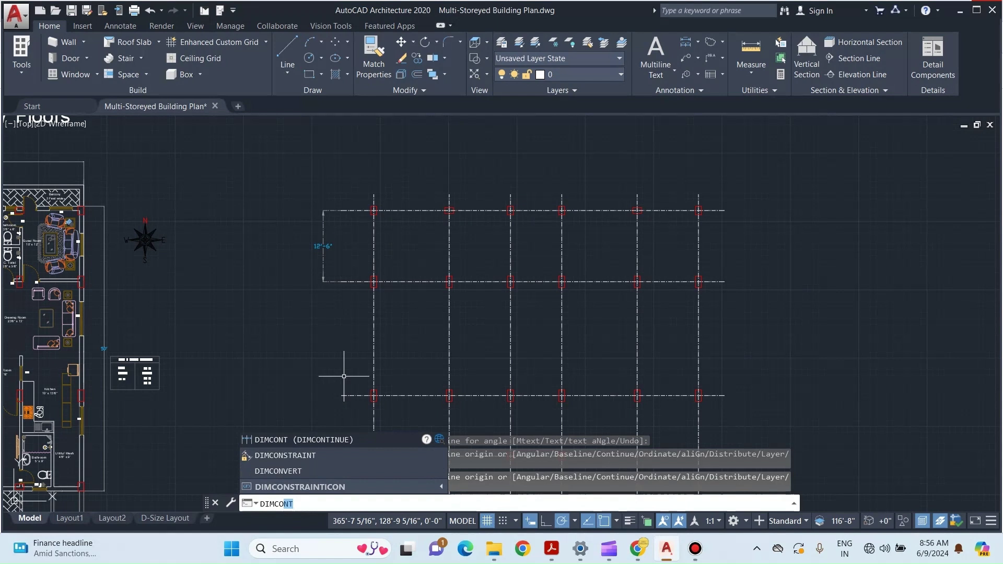
pyautogui.press('Return')
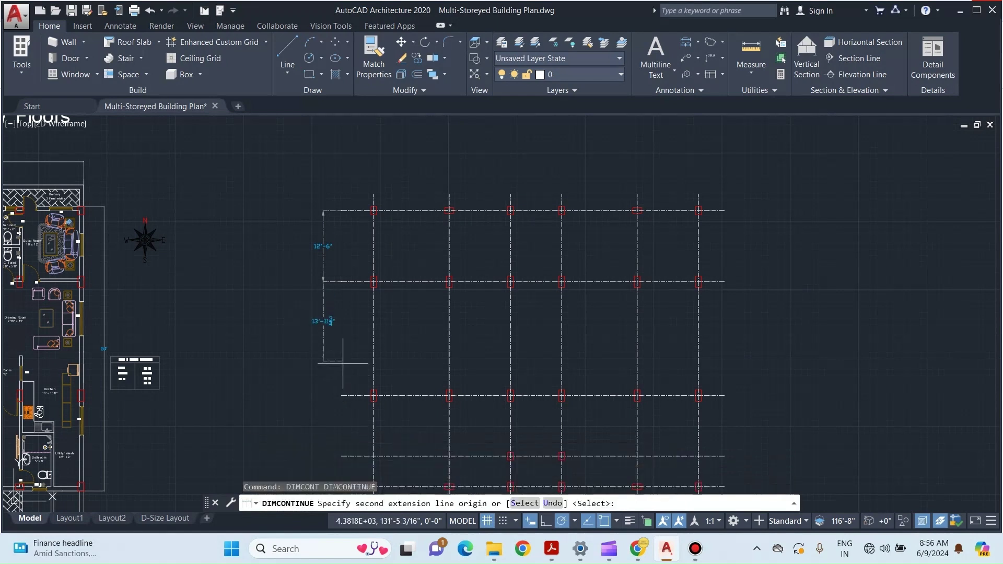
pyautogui.click(341, 396)
pyautogui.scroll(3, 369, 321)
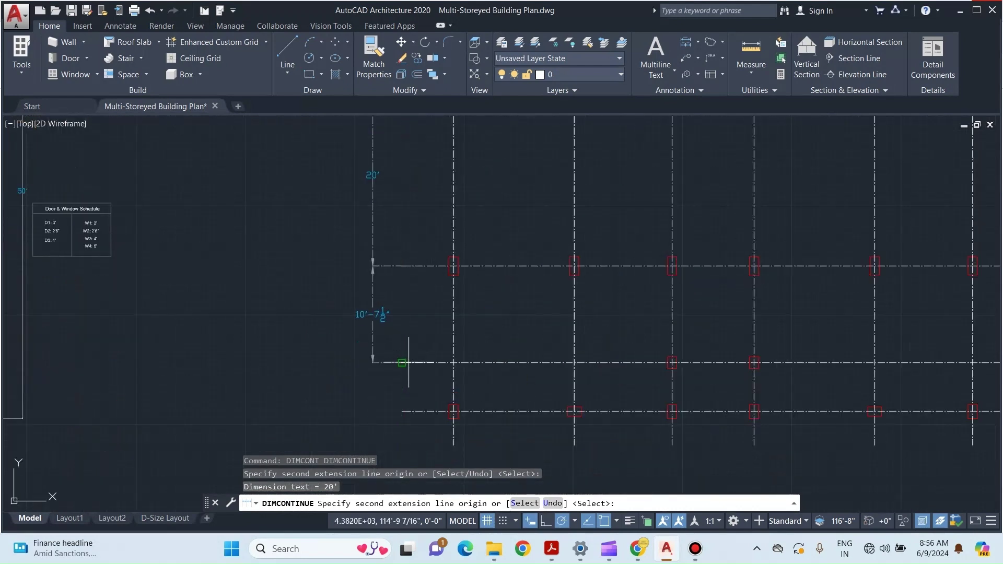
pyautogui.click(408, 362)
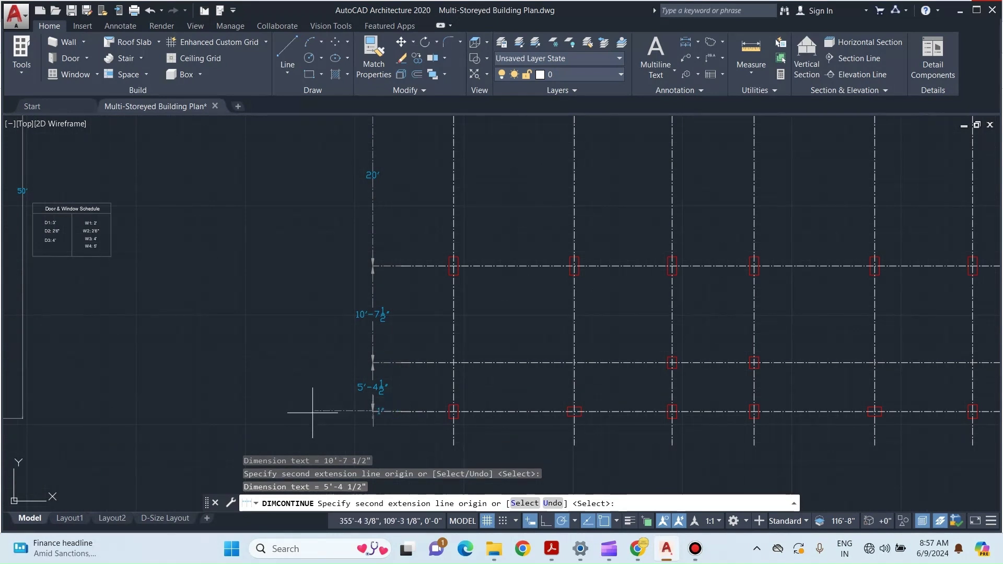
pyautogui.press('Escape')
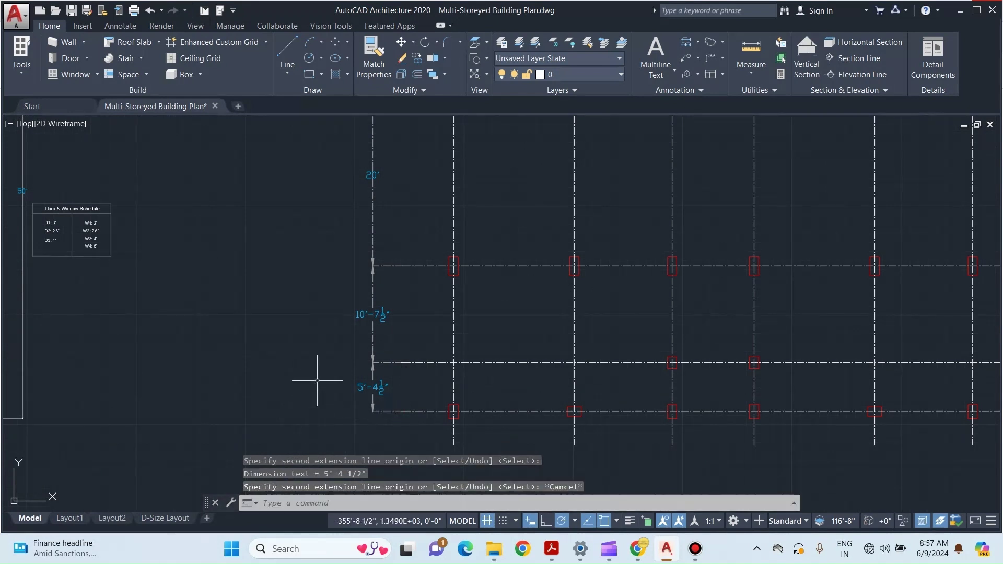
pyautogui.scroll(-2, 315, 397)
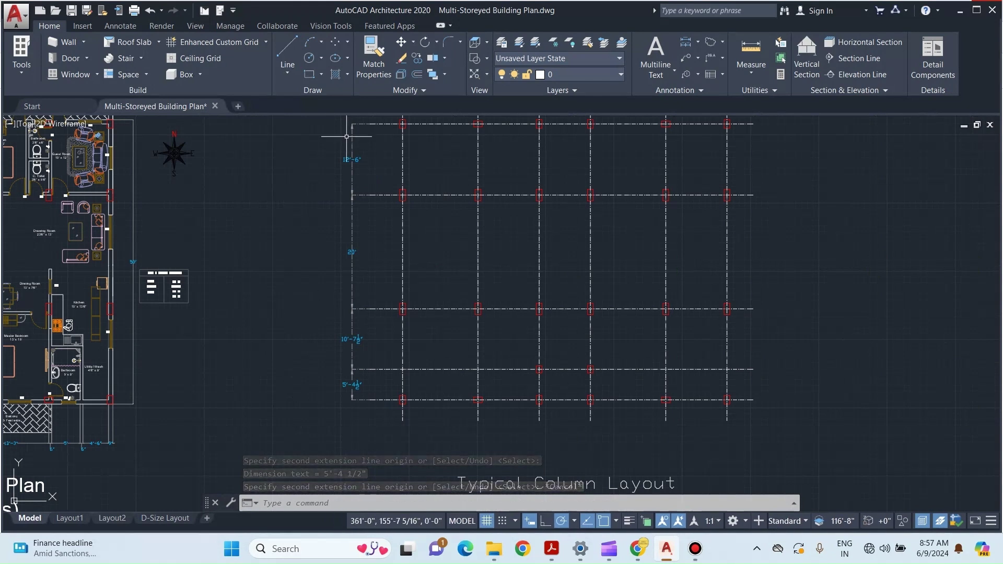
# Step: Place a 13'-3" dimension below the lower ends of the first two vertical gridlines
pyautogui.moveTo(394, 415)
pyautogui.mouseDown(button='middle')
pyautogui.moveTo(329, 376)
pyautogui.moveTo(311, 383)
pyautogui.mouseUp(button='middle')
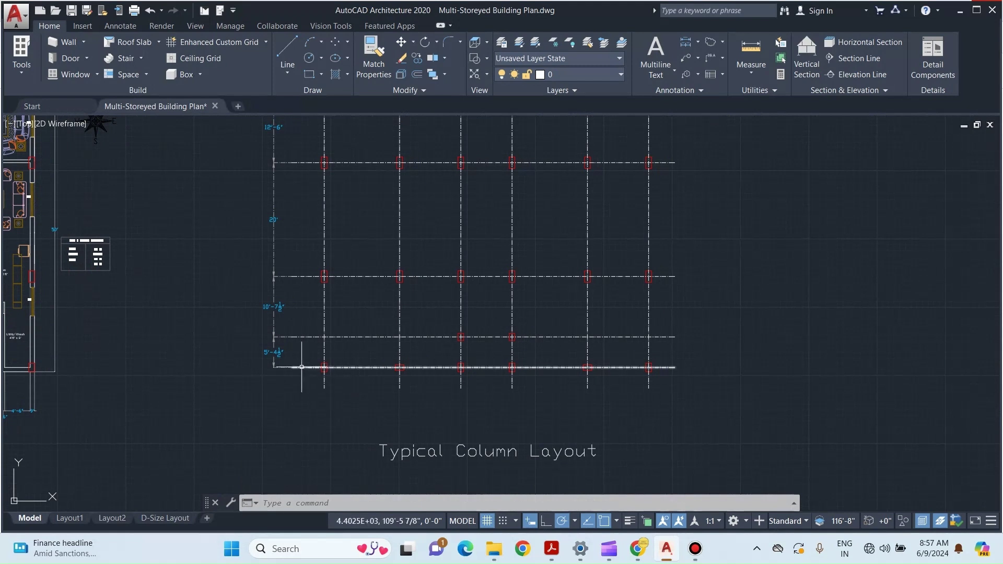
pyautogui.scroll(2, 350, 391)
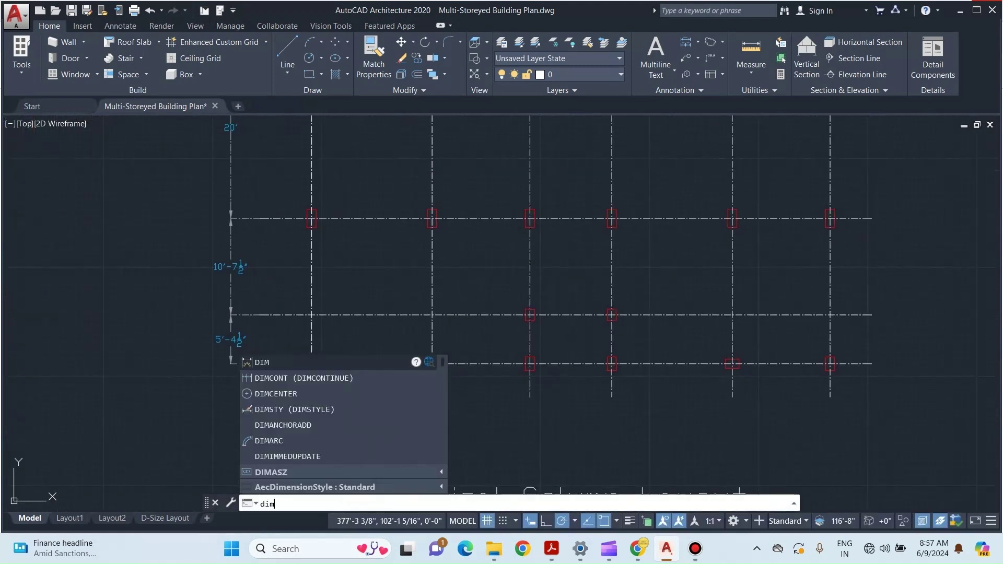
pyautogui.press('Return')
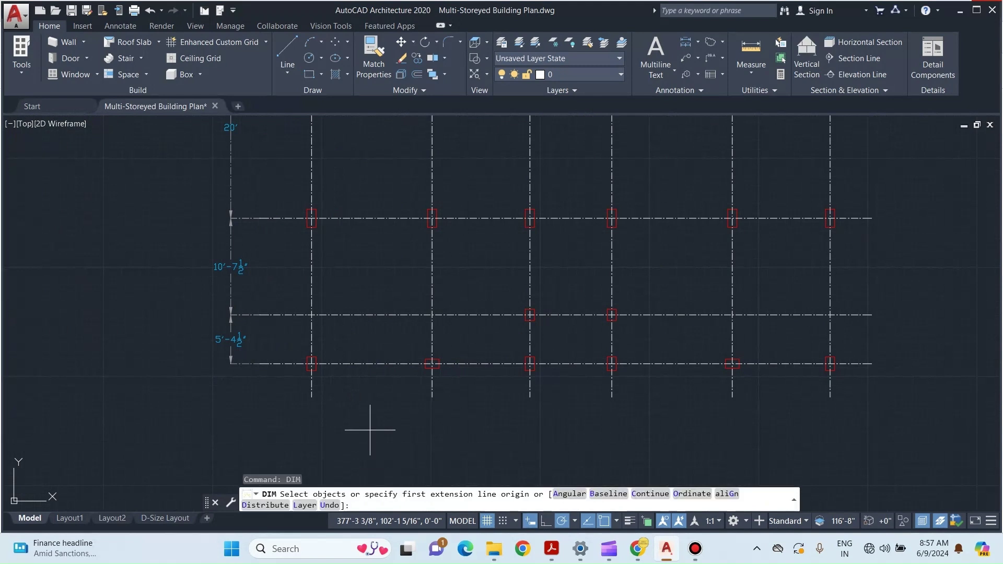
pyautogui.click(311, 397)
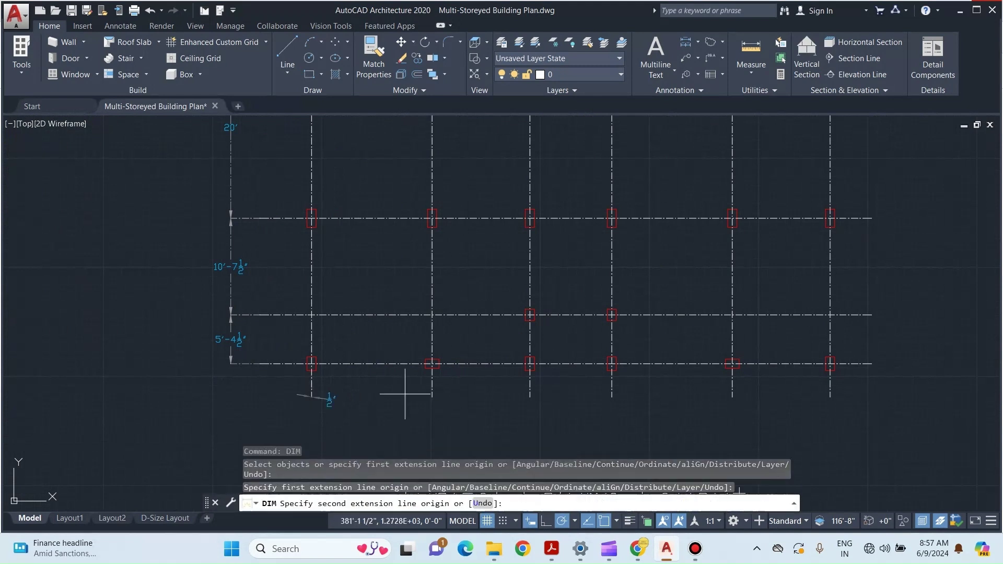
pyautogui.click(432, 397)
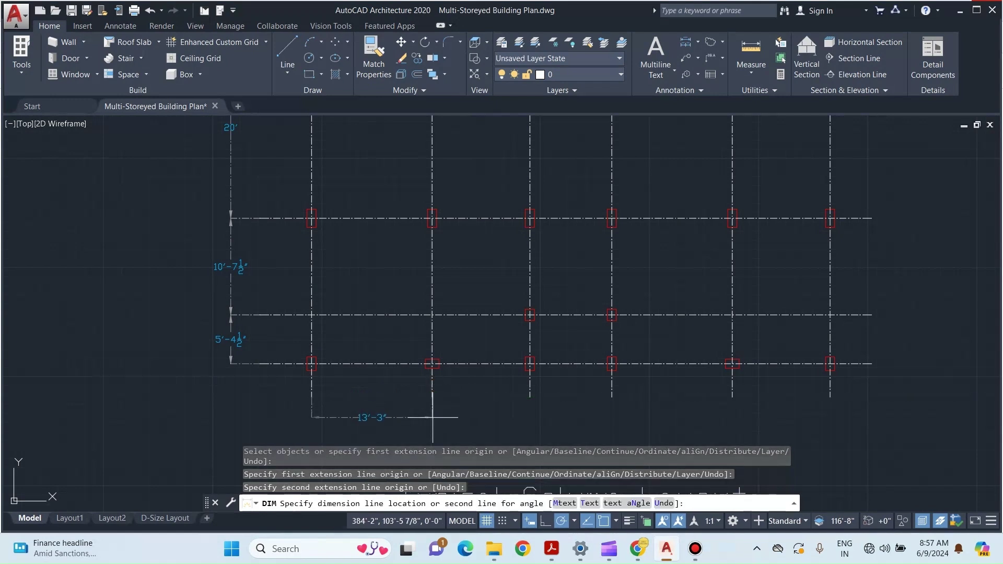
pyautogui.click(432, 411)
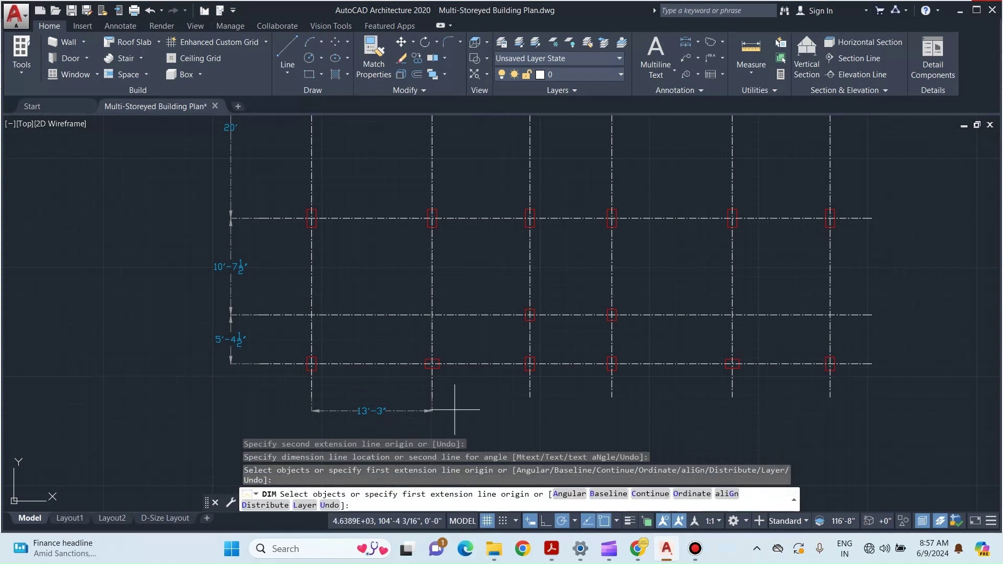
# Step: Extend the bottom dimension chain from the 13'-3" dimension with 10'-9", 9' and 13'-3" gridline spacings
pyautogui.press('Return')
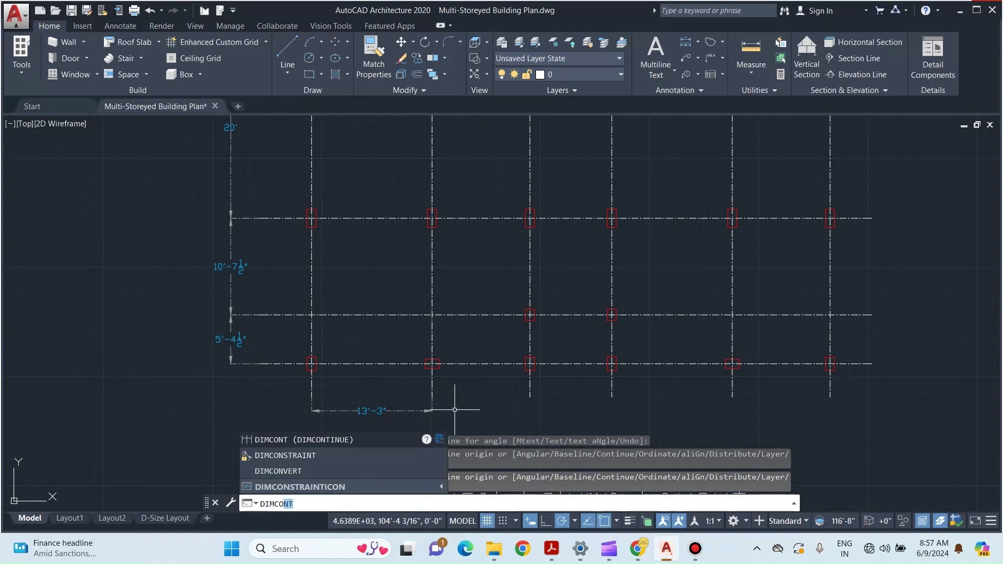
pyautogui.press('Return')
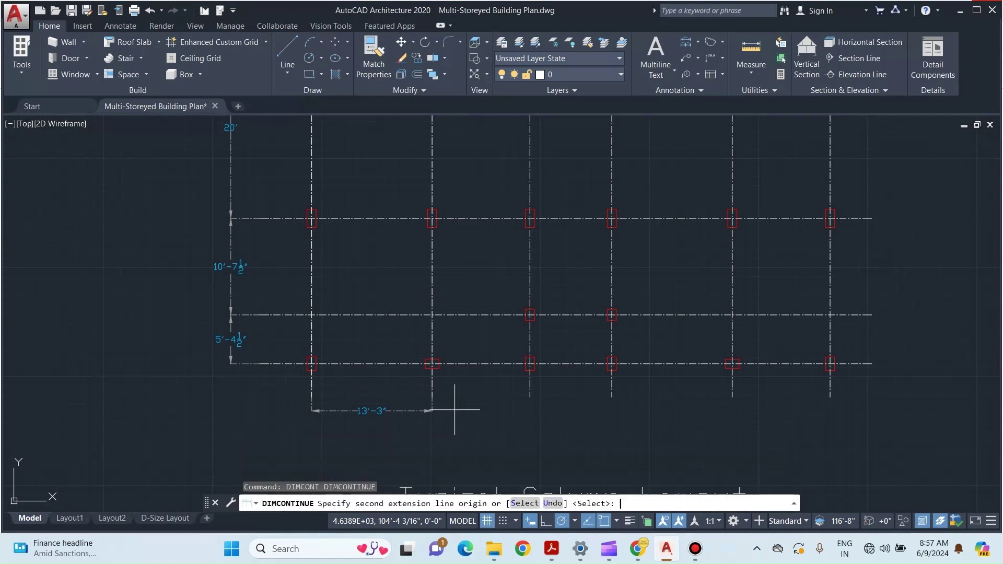
pyautogui.click(529, 397)
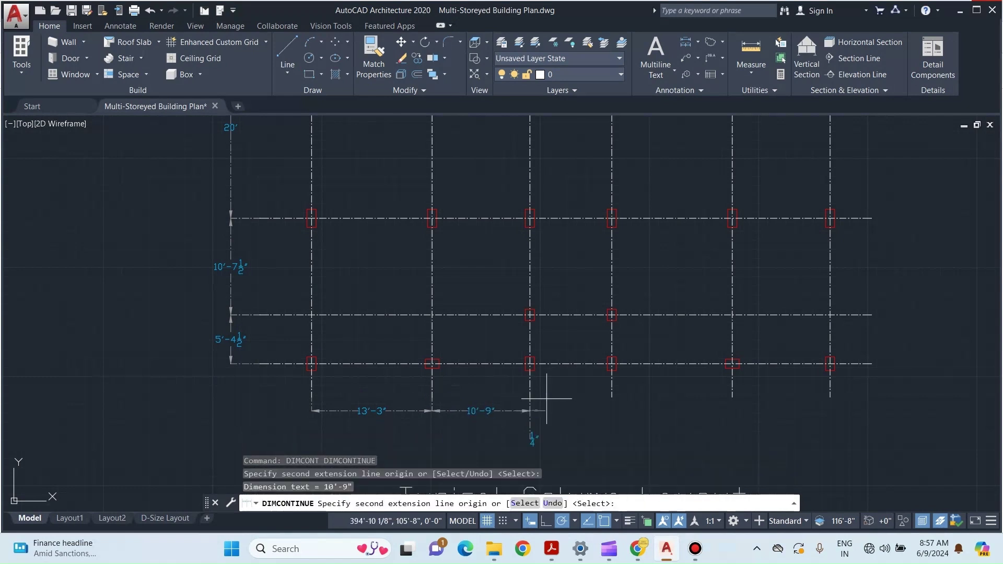
pyautogui.click(611, 397)
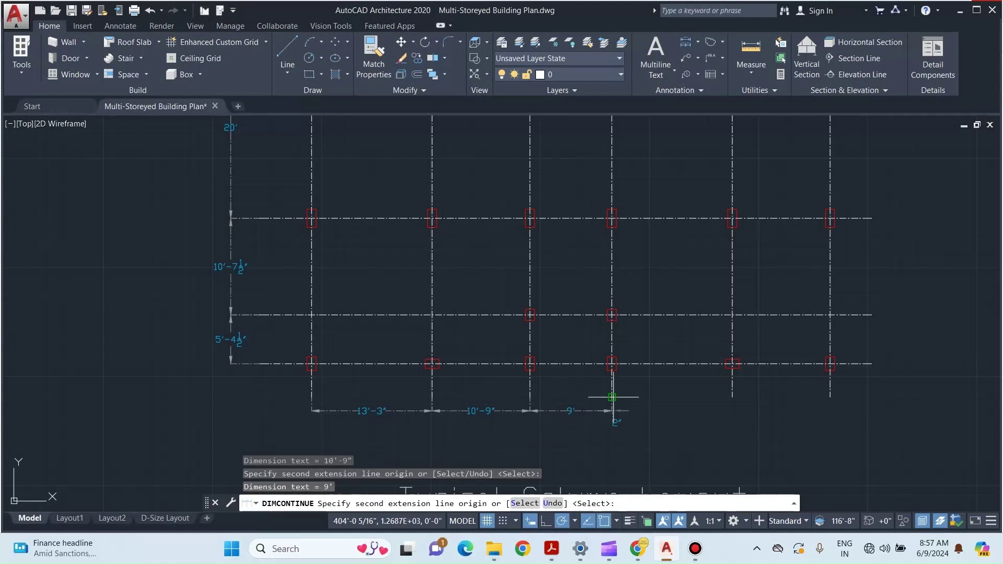
pyautogui.click(732, 397)
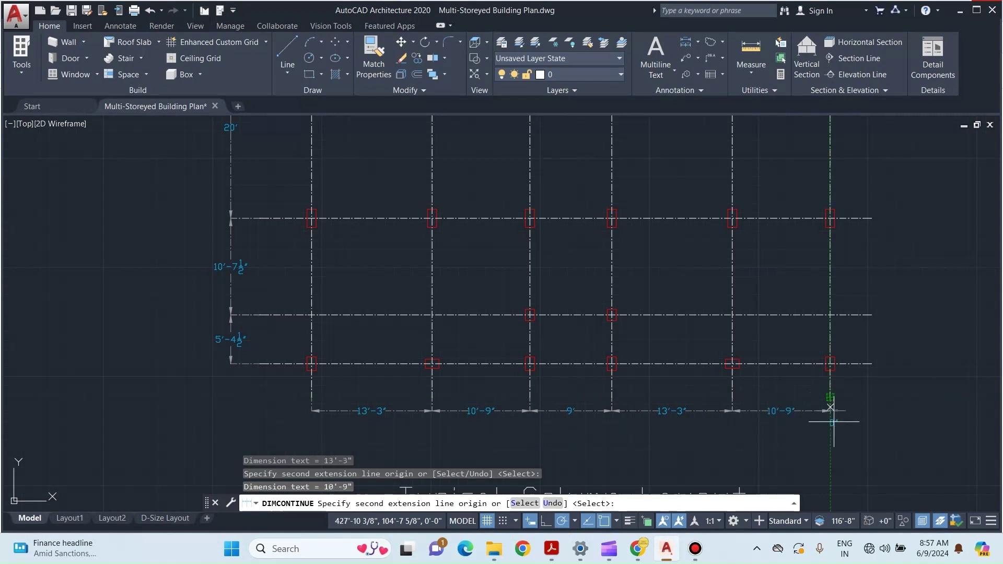
pyautogui.press('Escape')
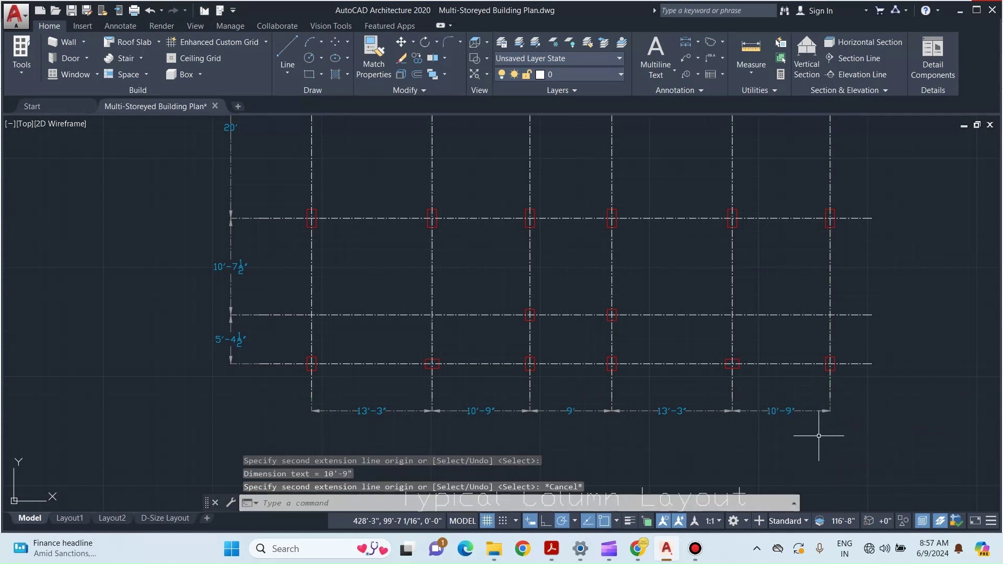
pyautogui.scroll(-2, 456, 348)
pyautogui.moveTo(453, 253); pyautogui.dragTo(450, 313, button='middle')
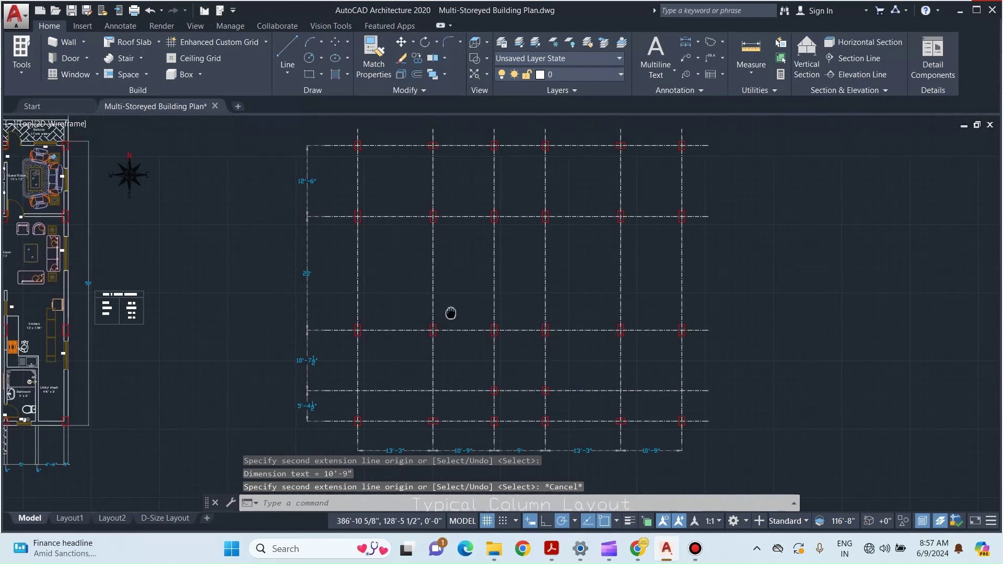